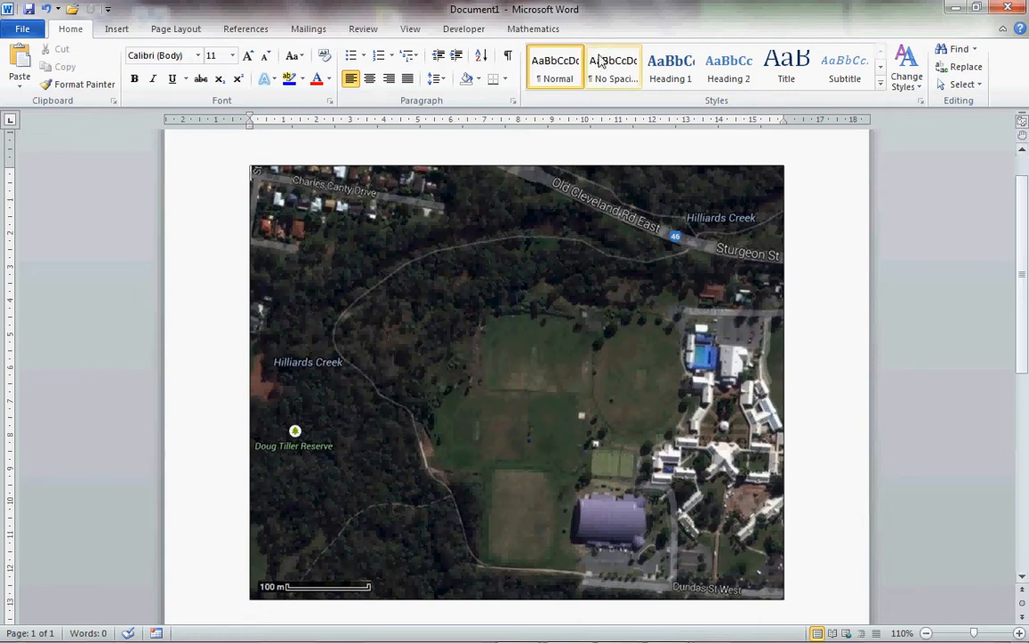
- Trace Hilliards Creek on the map with a freehand Scribble line from the east edge to the south edge, about 12.17 by 13.87 cm
left_click(116, 30)
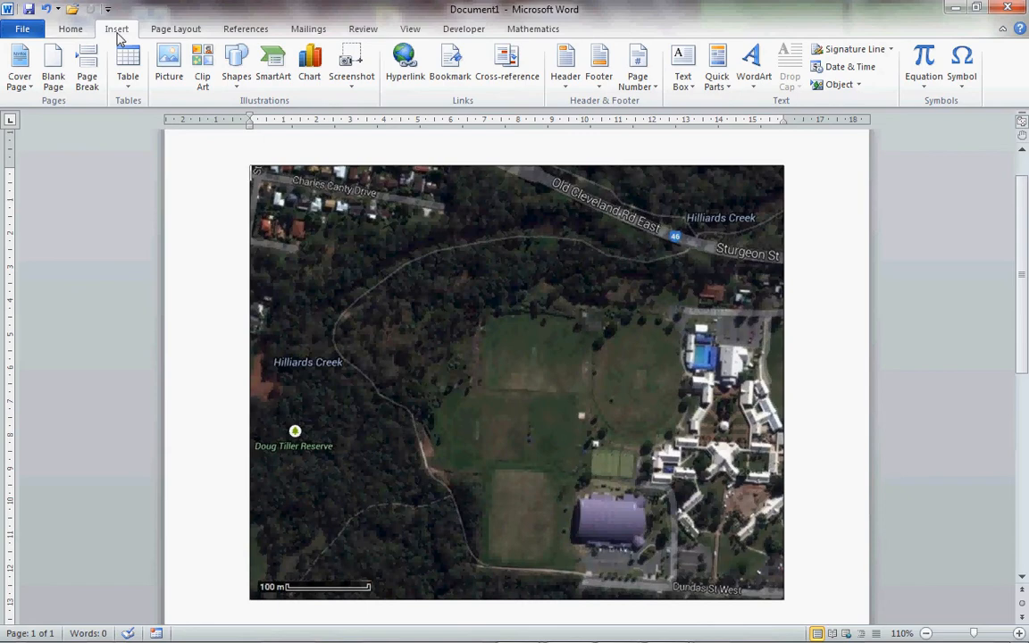
left_click(235, 79)
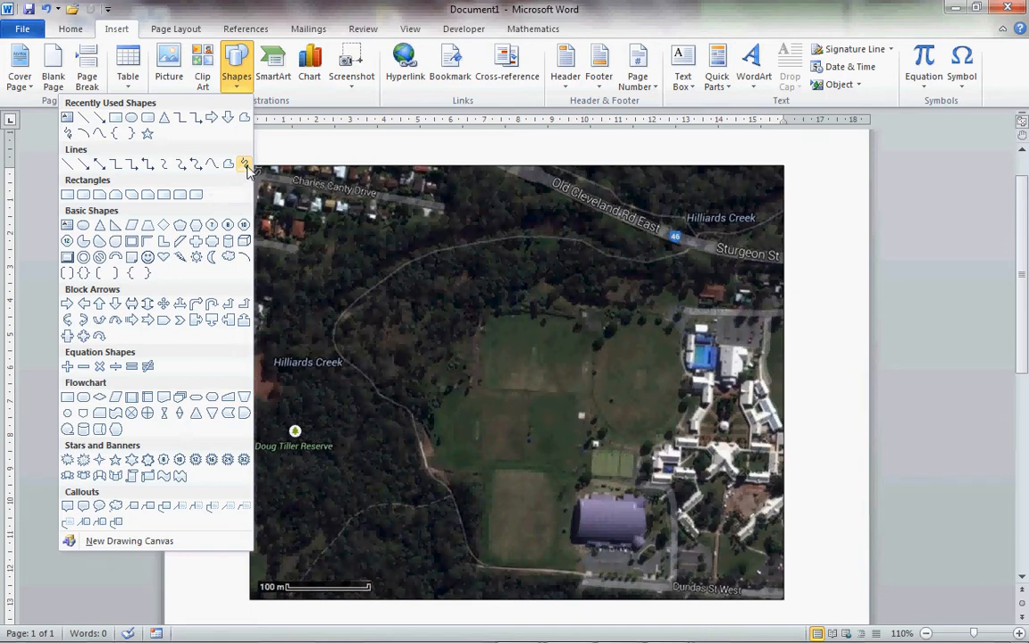
left_click(245, 166)
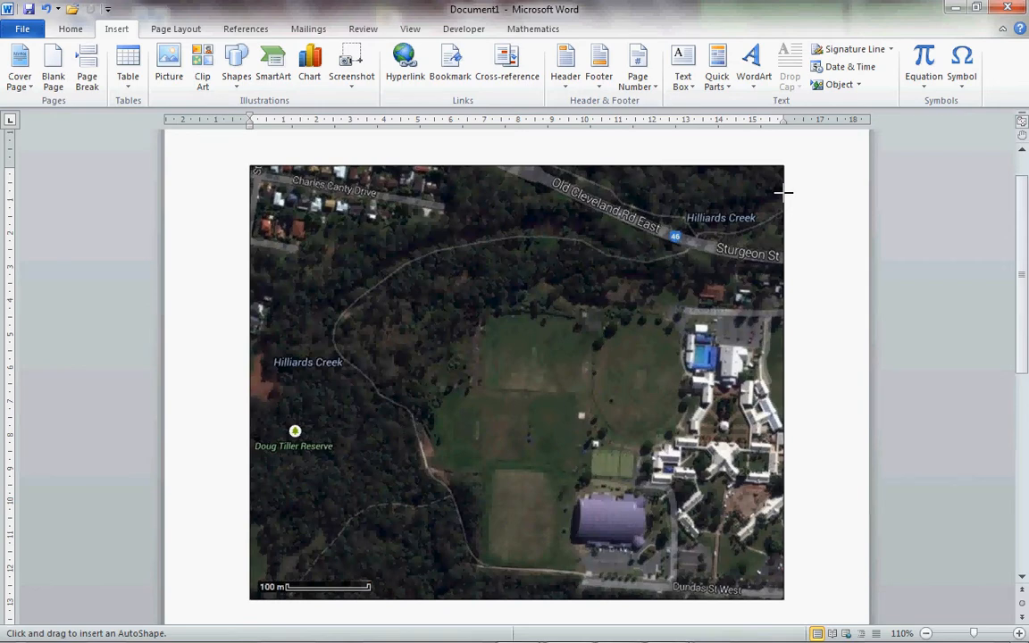
key("Escape")
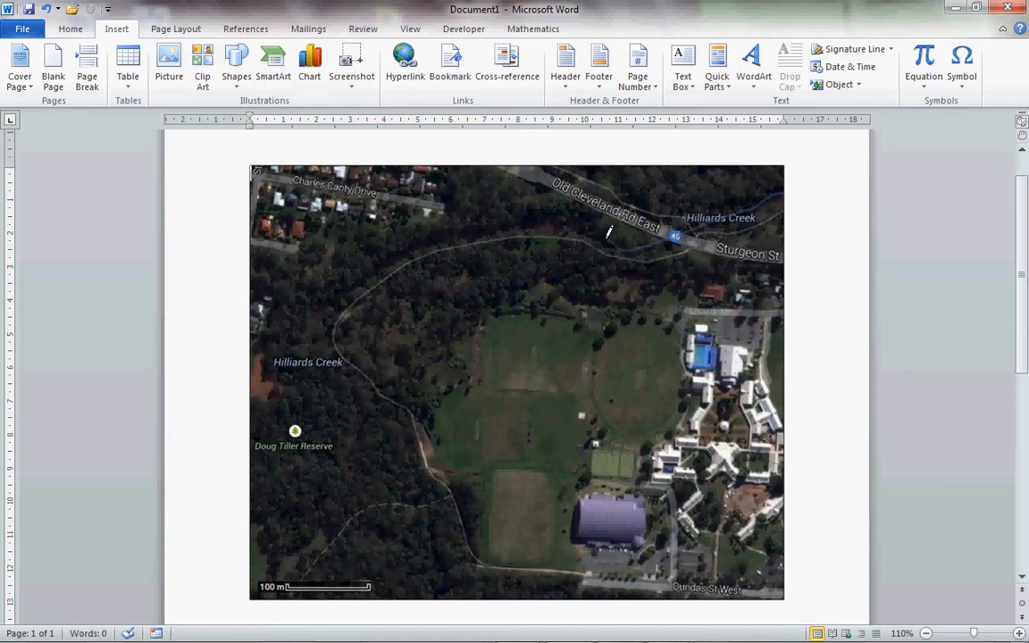
mouse_move(608, 232)
left_mouse_down()
mouse_move(555, 218)
mouse_move(444, 231)
mouse_move(350, 277)
mouse_move(324, 317)
mouse_move(323, 355)
mouse_move(344, 384)
mouse_move(403, 418)
mouse_move(456, 595)
left_mouse_up()
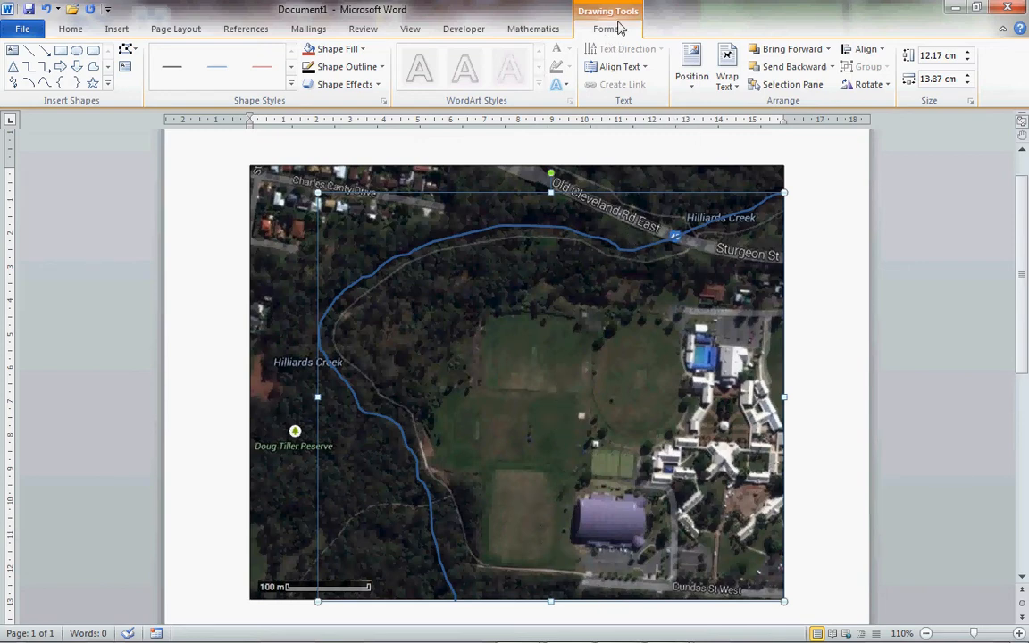
- Set the creek line's outline weight to 6 pt and deselect it
left_click(381, 68)
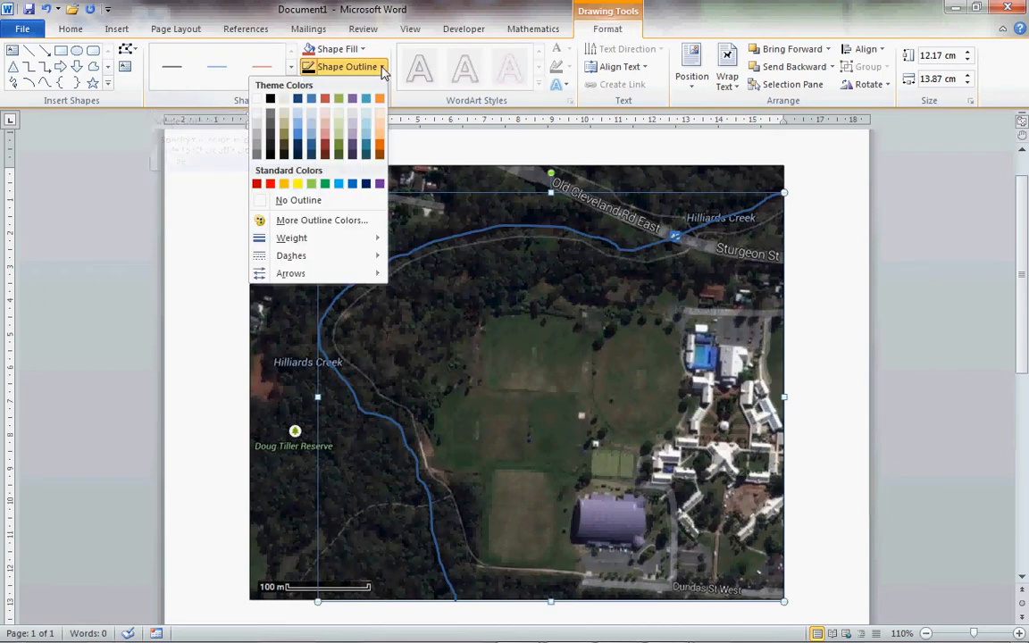
mouse_move(294, 238)
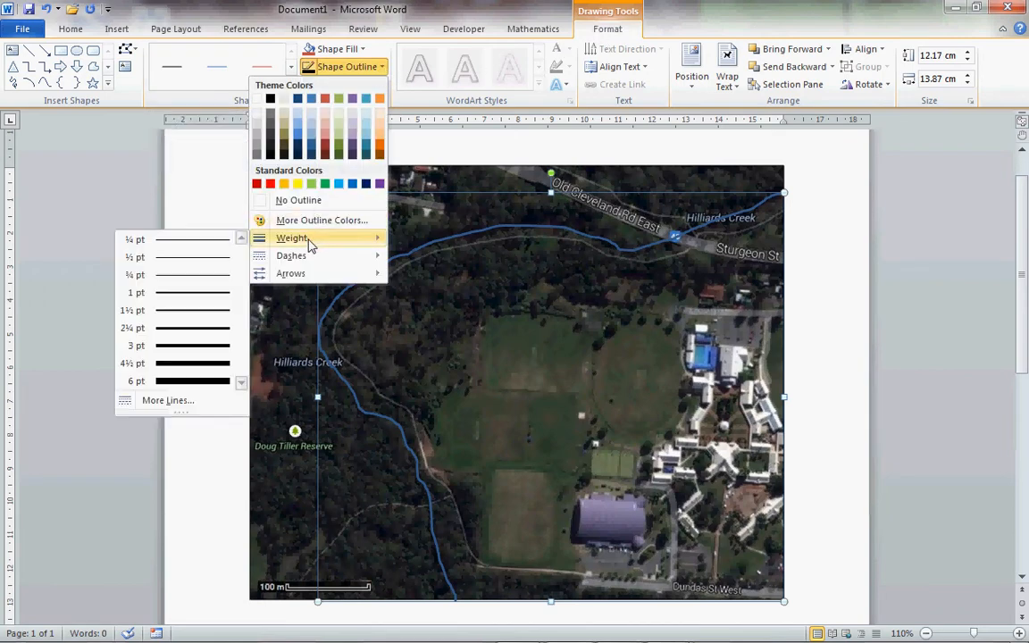
left_click(193, 387)
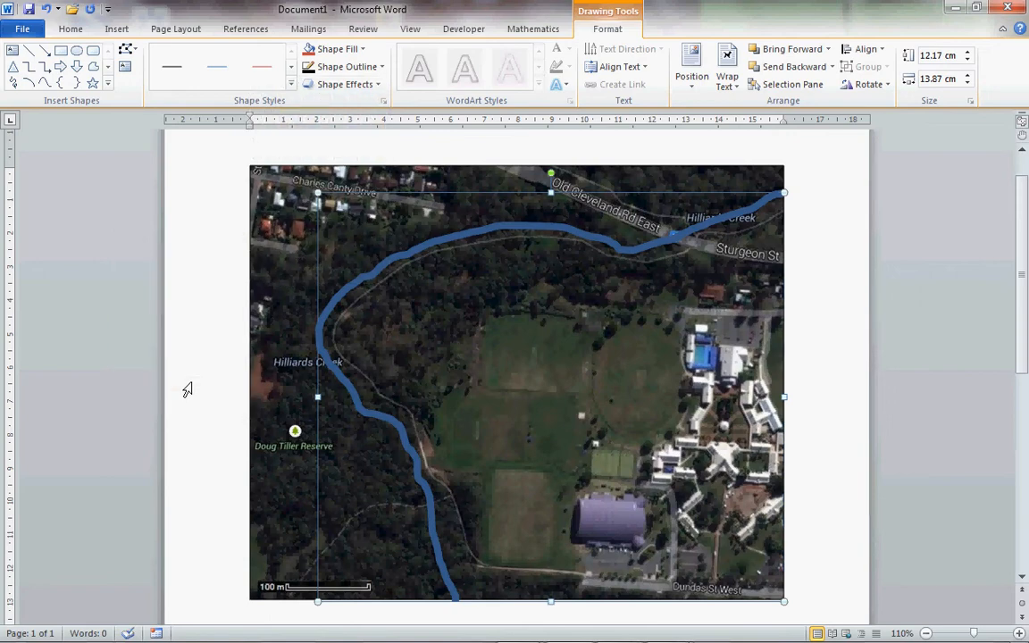
left_click(831, 389)
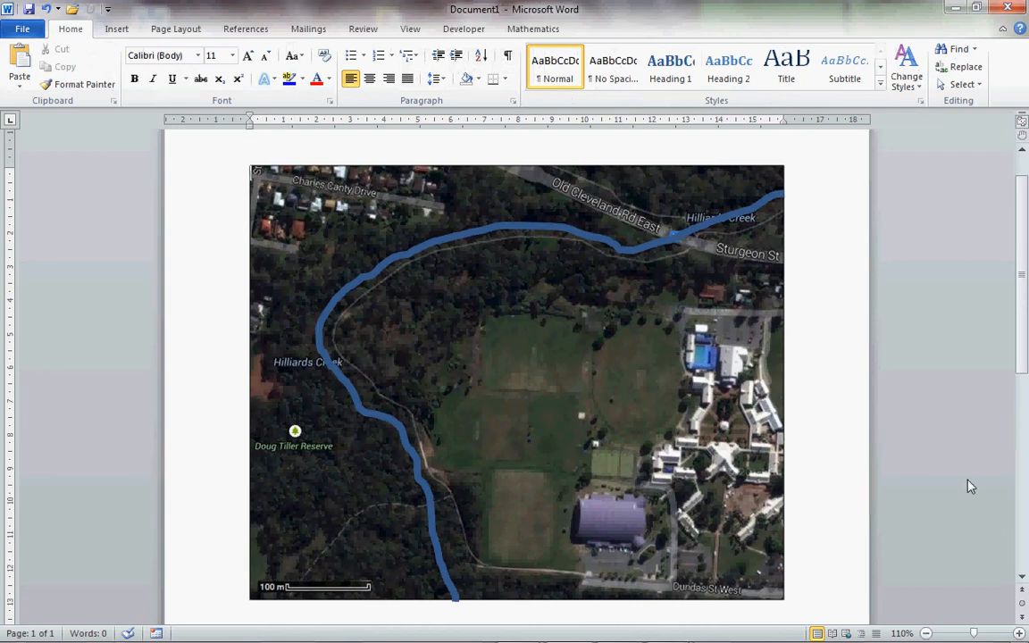
- Draw a small circle about 0.26 cm across in the blank margin just west of the map
left_click(1022, 578)
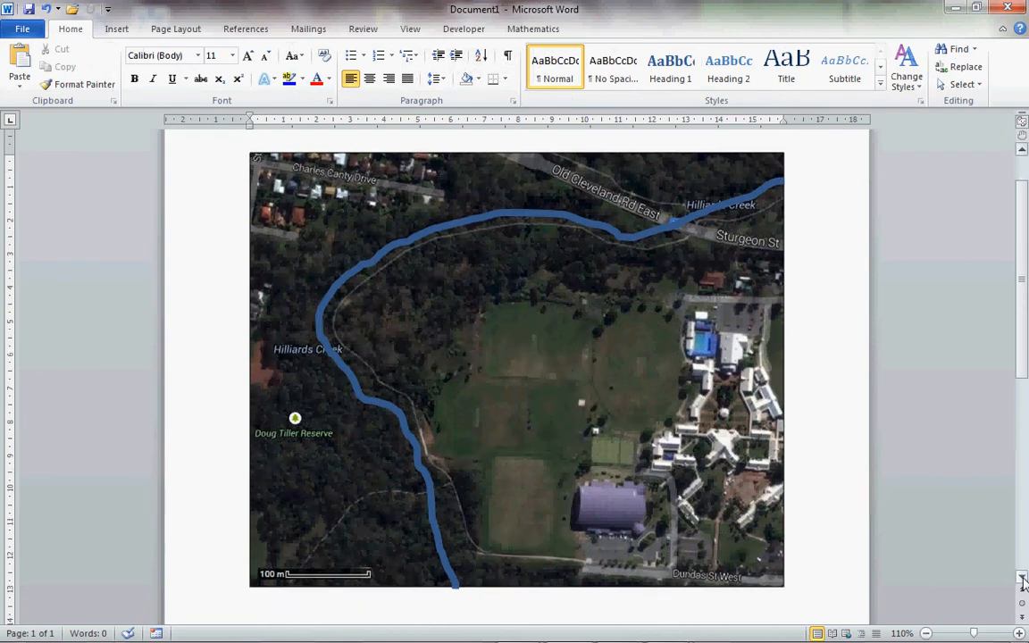
left_click(117, 29)
left_click(236, 67)
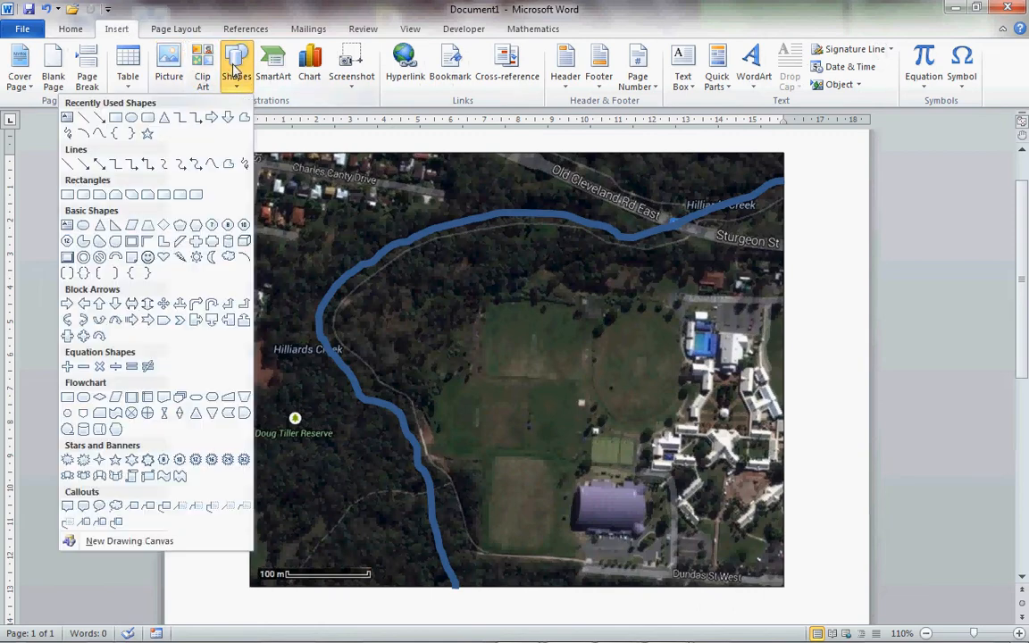
left_click(131, 118)
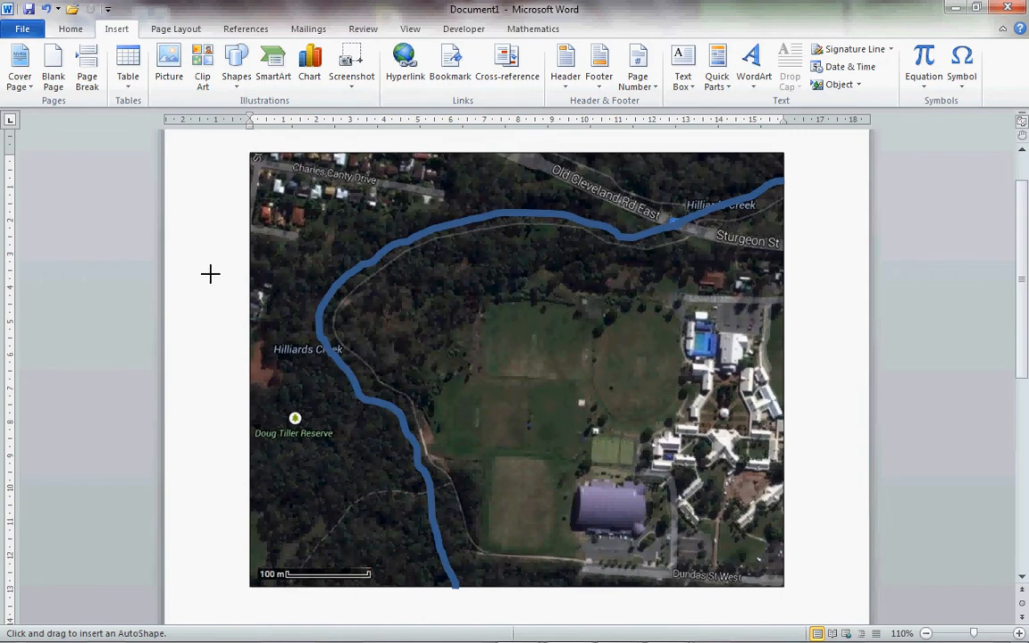
left_click_drag(215, 278, 230, 301)
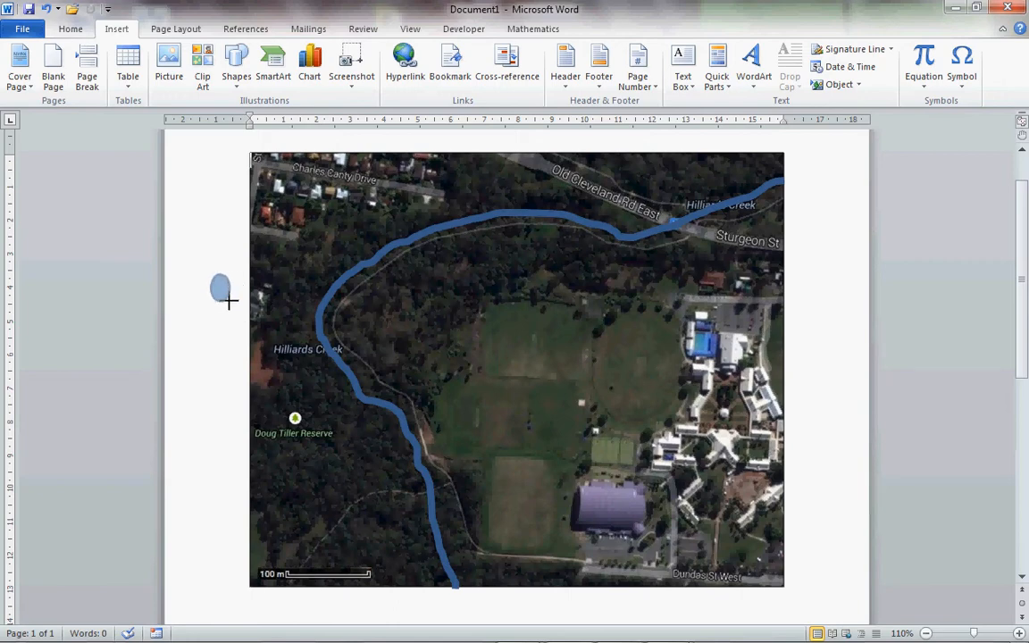
left_click_drag(228, 301, 211, 280)
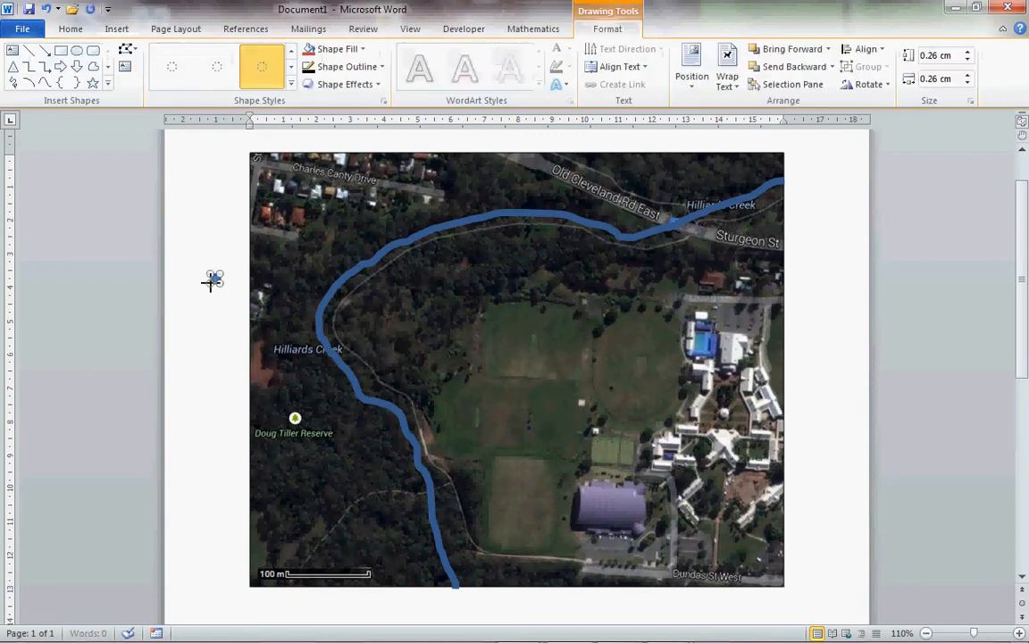
- Give the small circle a standard red fill and a matching red outline
left_click(362, 51)
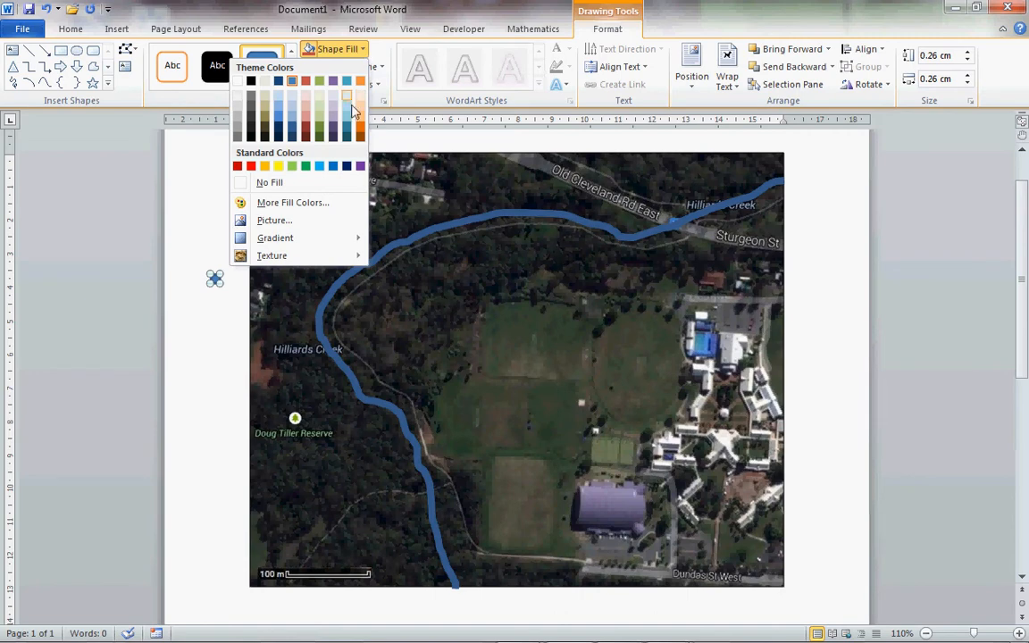
left_click(252, 166)
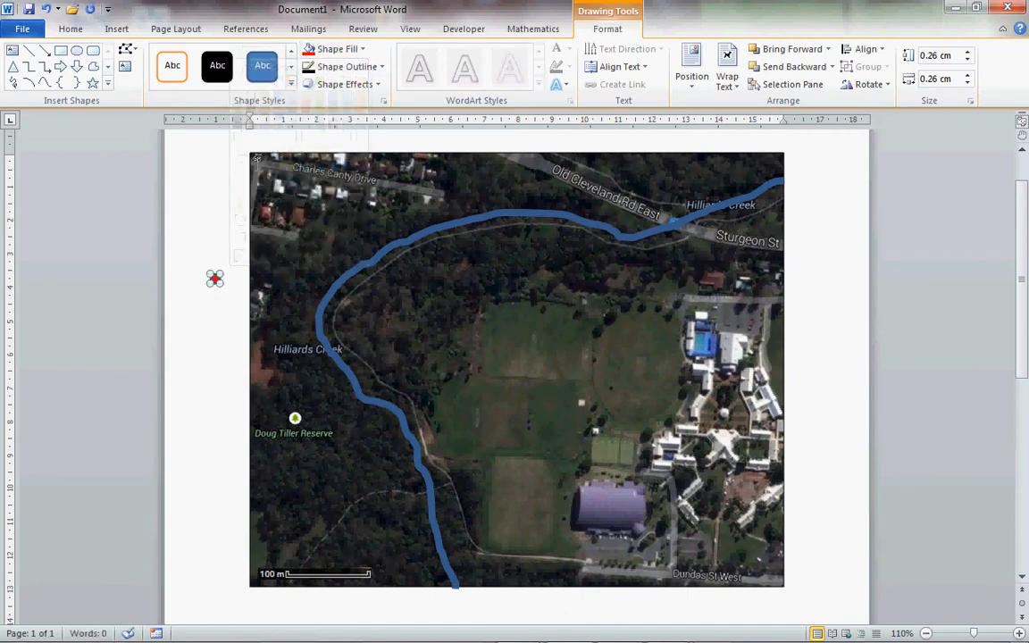
left_click(359, 68)
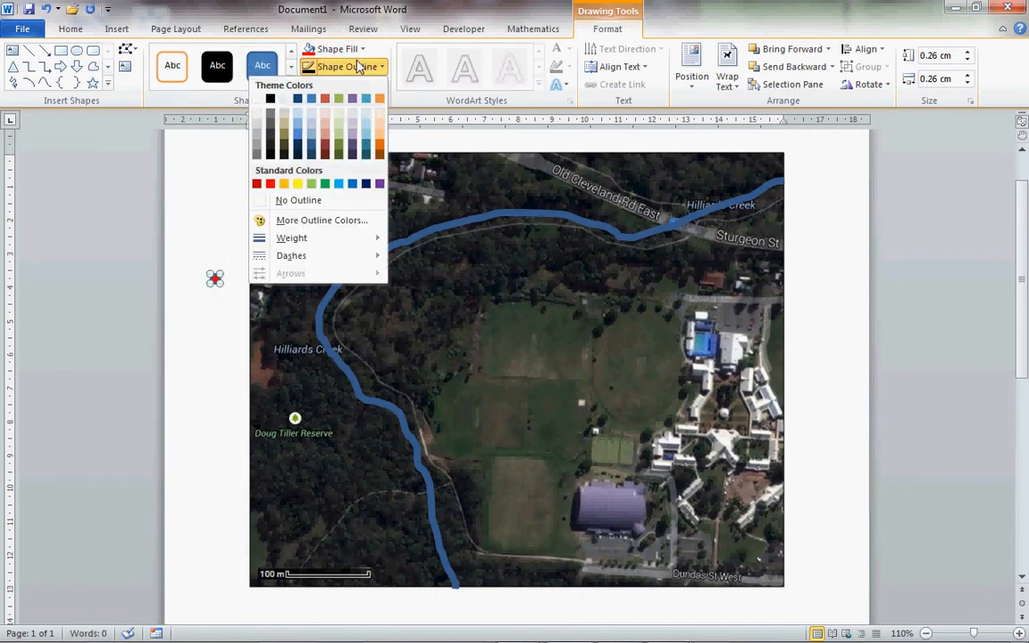
left_click(270, 187)
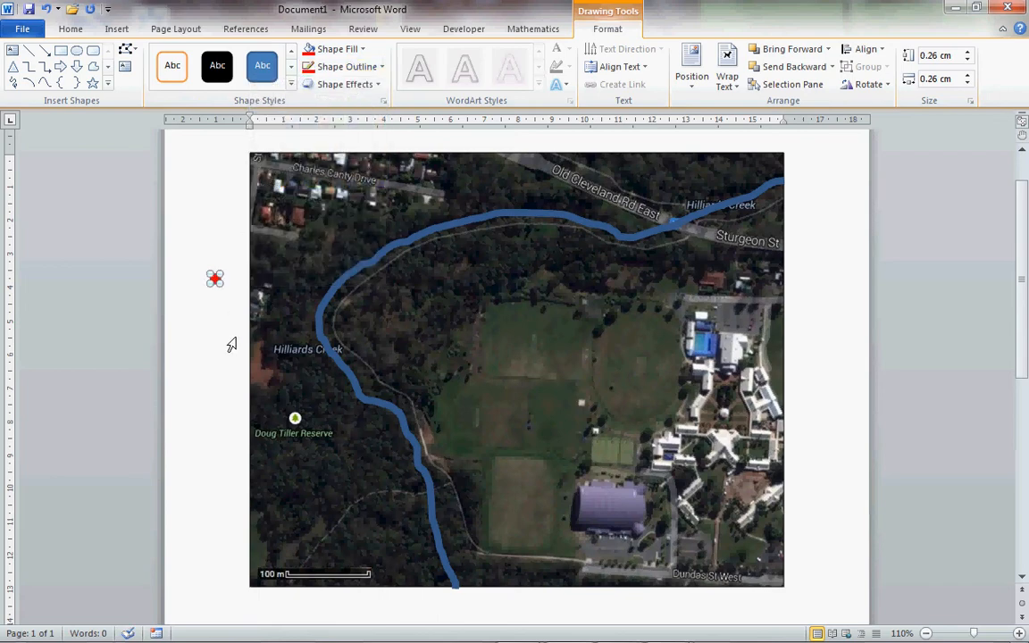
left_click(228, 348)
- Duplicate the red dot by copying it and pasting four copies
left_click(214, 278)
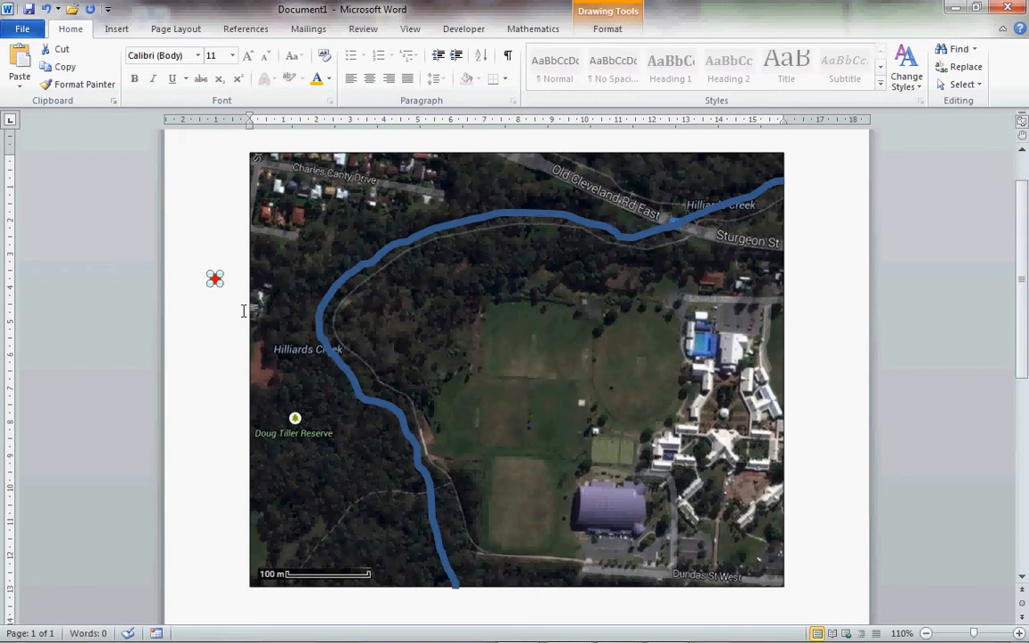
key("ctrl+v")
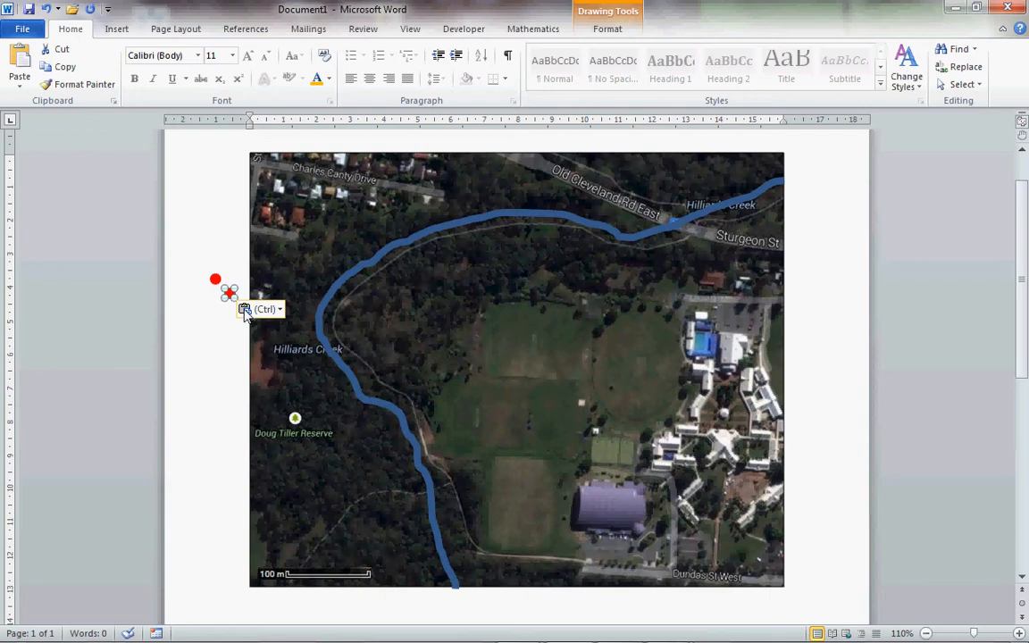
key("ctrl+v")
key("ctrl+v")
key("ctrl+v")
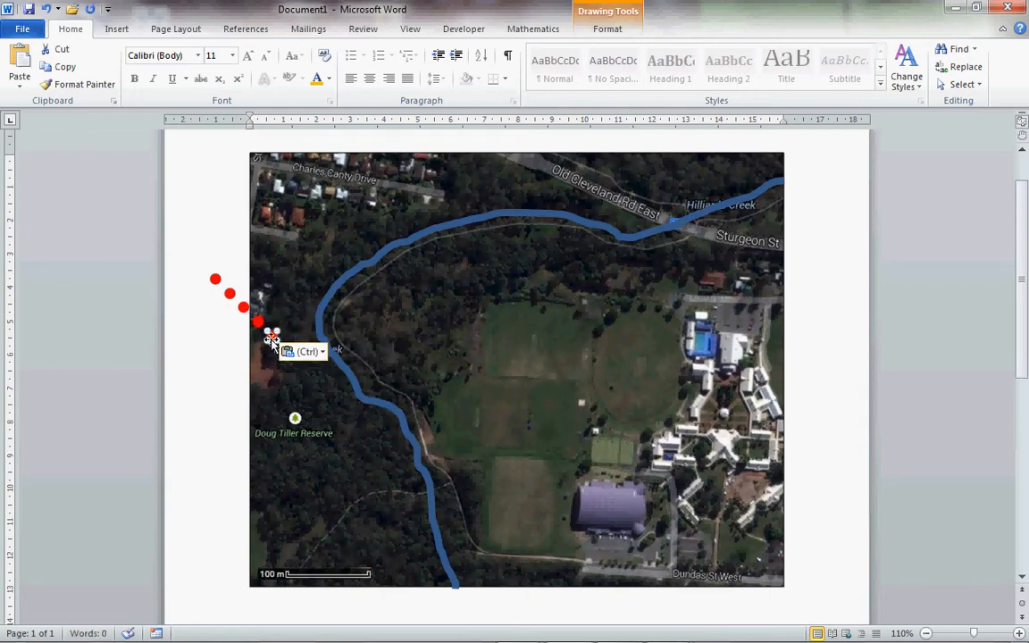
- Move the five red dots onto the creek: four along its southern stretch west of the fields, one near the Sturgeon St crossing
left_click(215, 281)
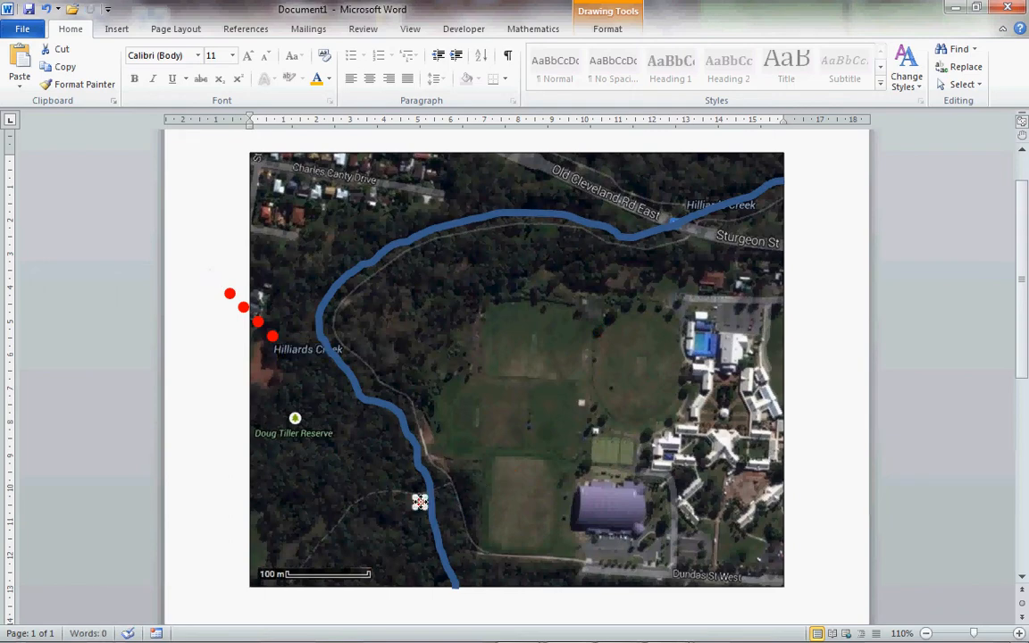
left_click(229, 292)
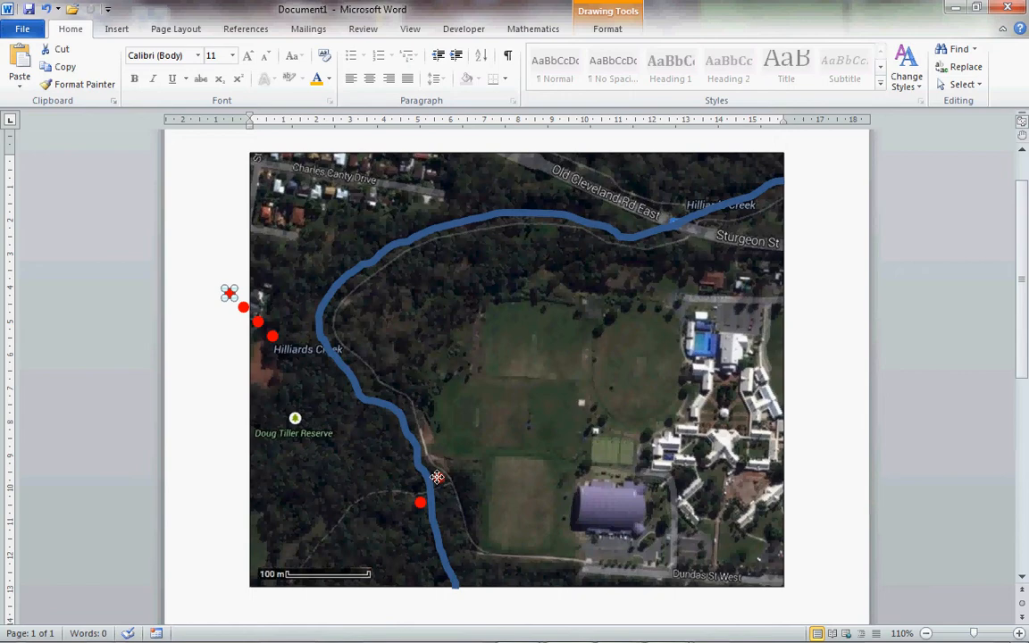
left_click_drag(436, 477, 437, 478)
left_click(243, 308)
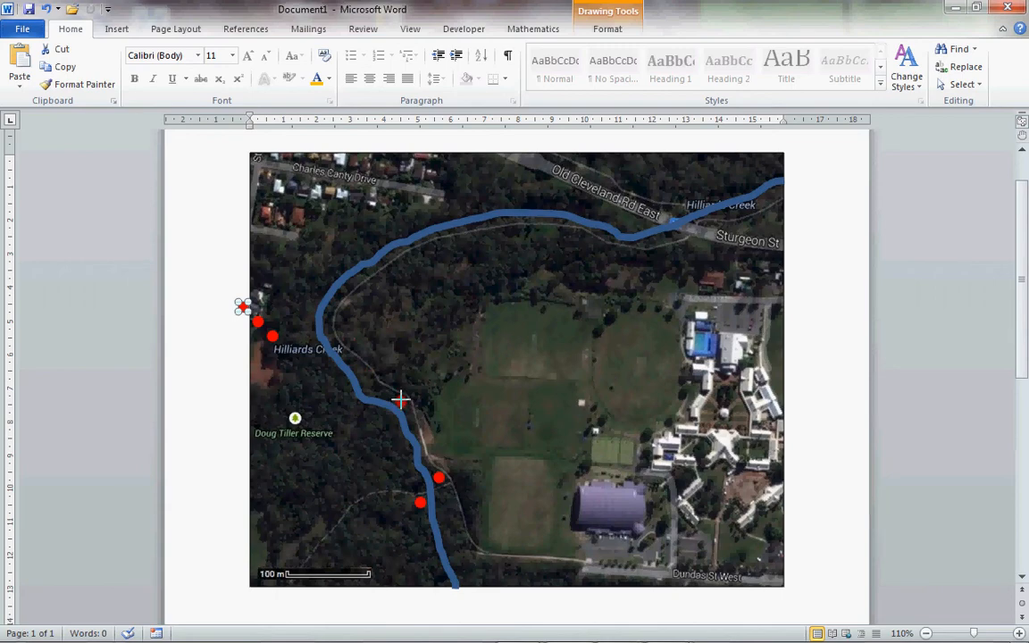
left_click_drag(243, 307, 400, 402)
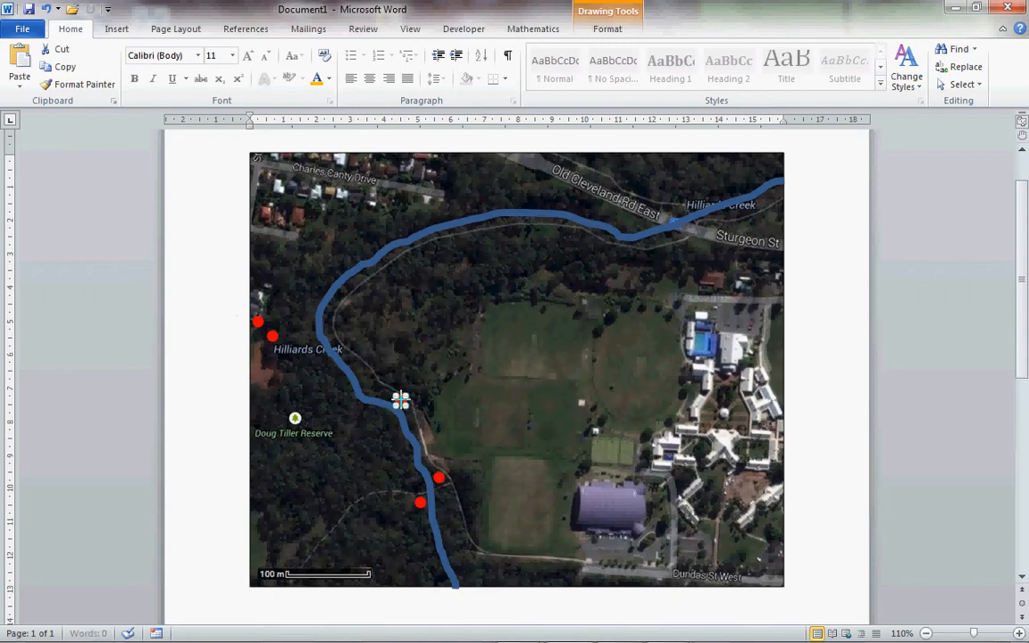
left_click(258, 323)
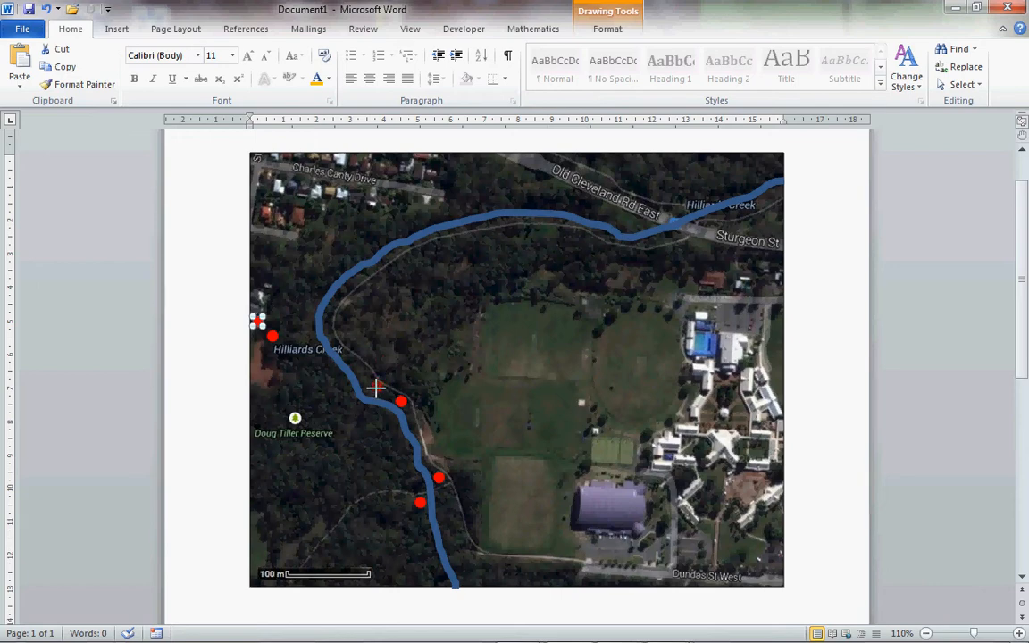
left_click_drag(375, 387, 376, 386)
left_click(271, 339)
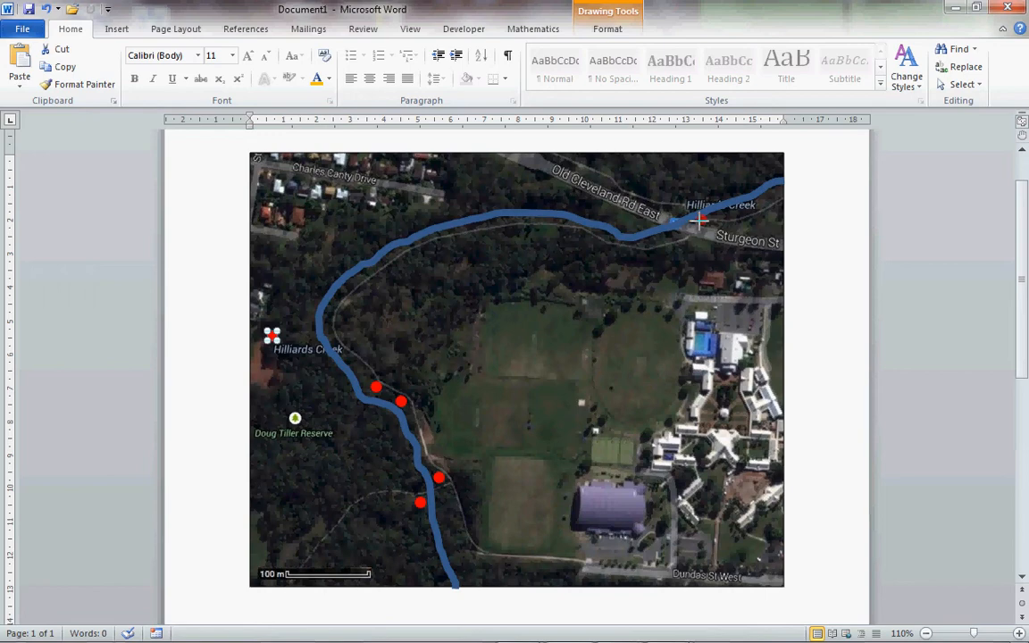
left_click_drag(699, 218, 700, 218)
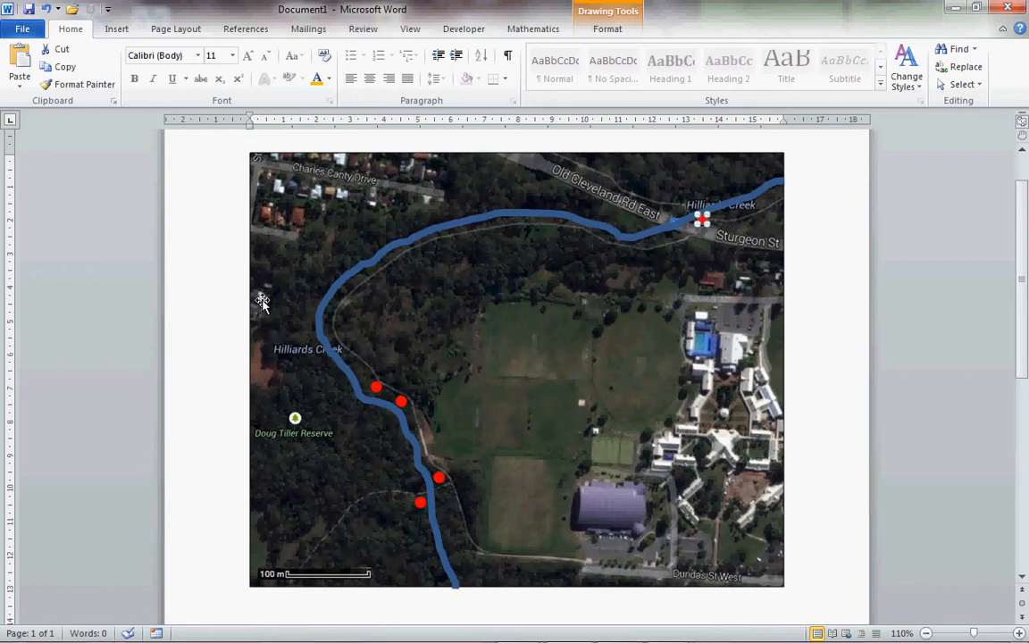
left_click(205, 303)
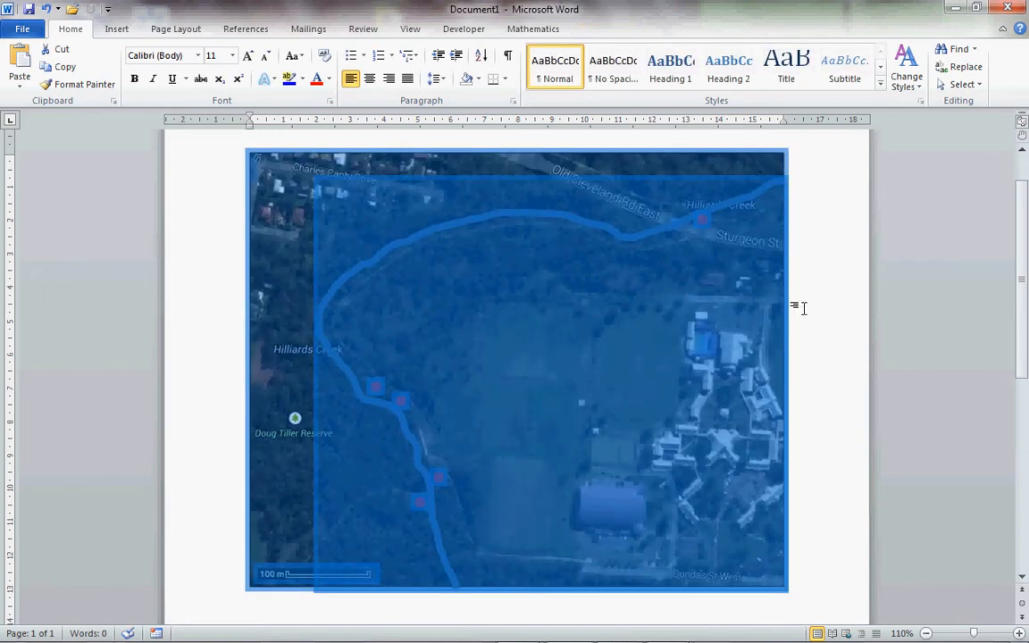
left_click(832, 323)
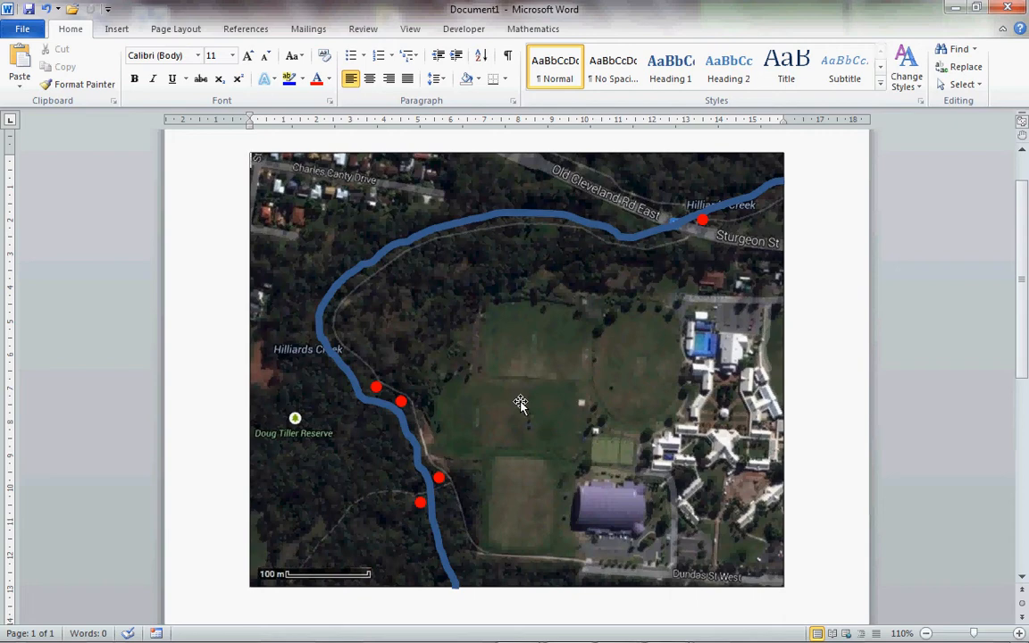
- Insert a Simple Text Box on the map and replace its placeholder text with "Site 1"
left_click(118, 29)
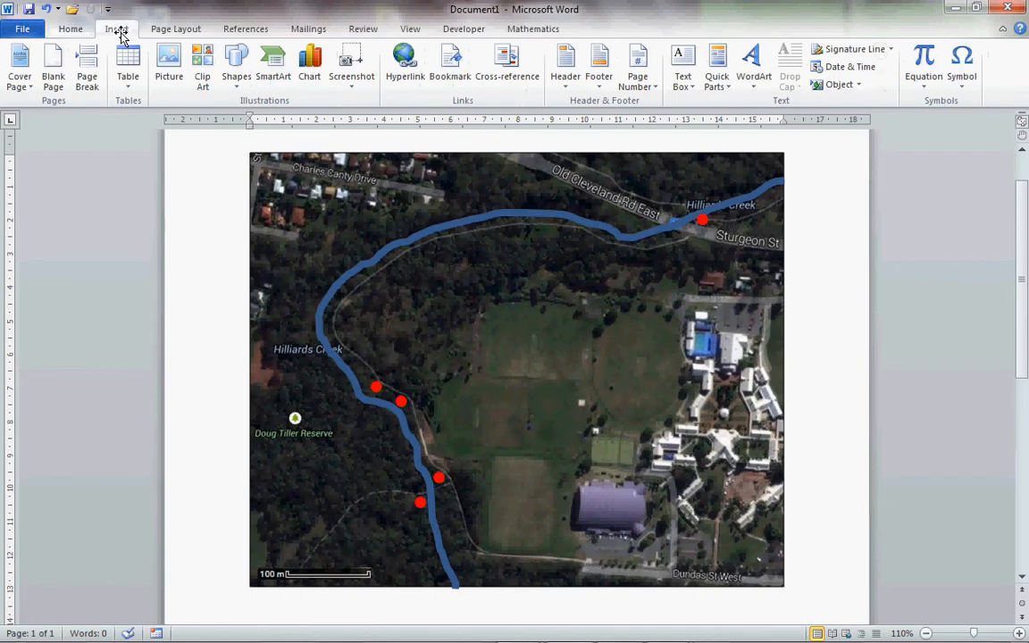
left_click(682, 73)
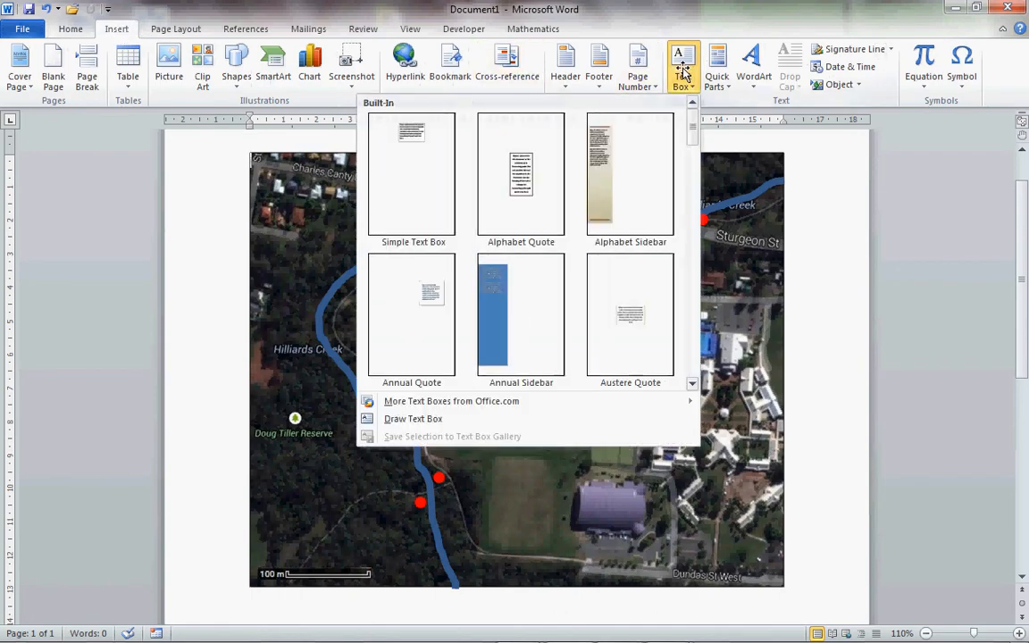
left_click(402, 177)
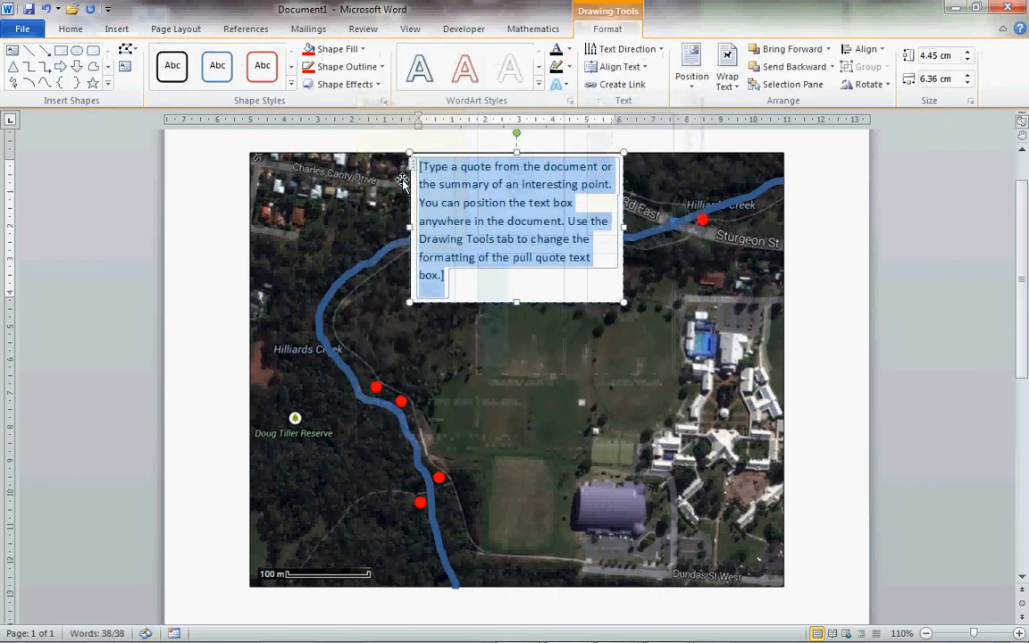
type("Site 1")
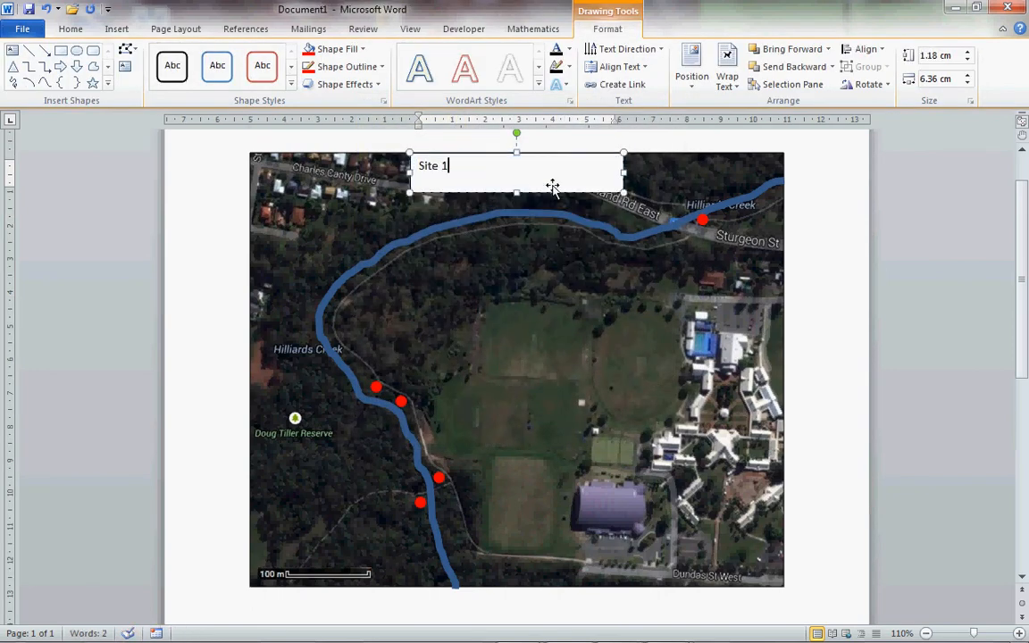
- Shrink the "Site 1" text box to about 0.81 cm high and 1.49 cm wide, and remove its fill and outline
left_click_drag(561, 179, 460, 180)
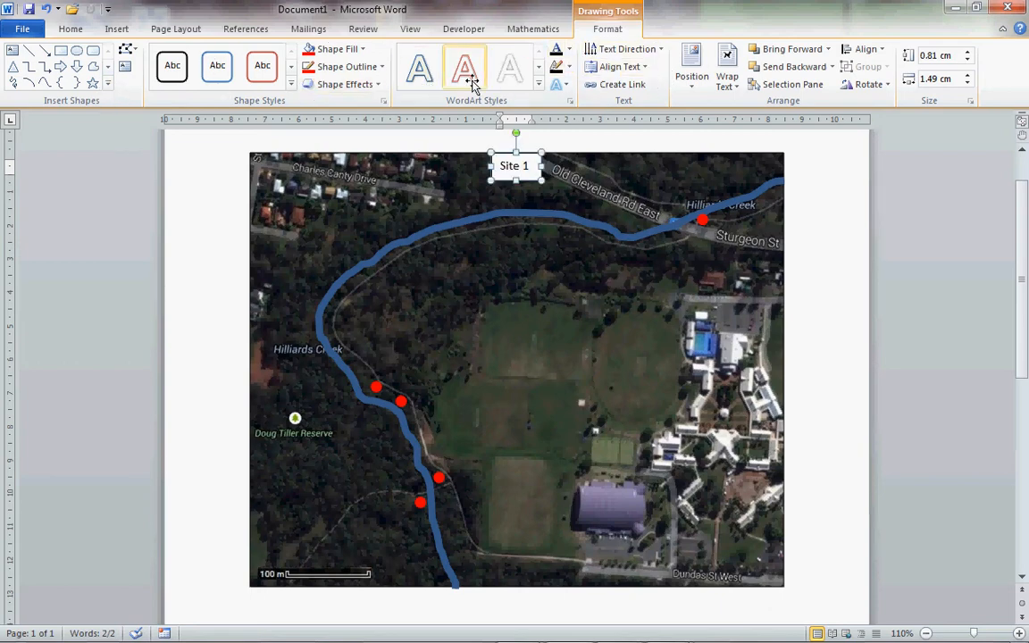
left_click(364, 49)
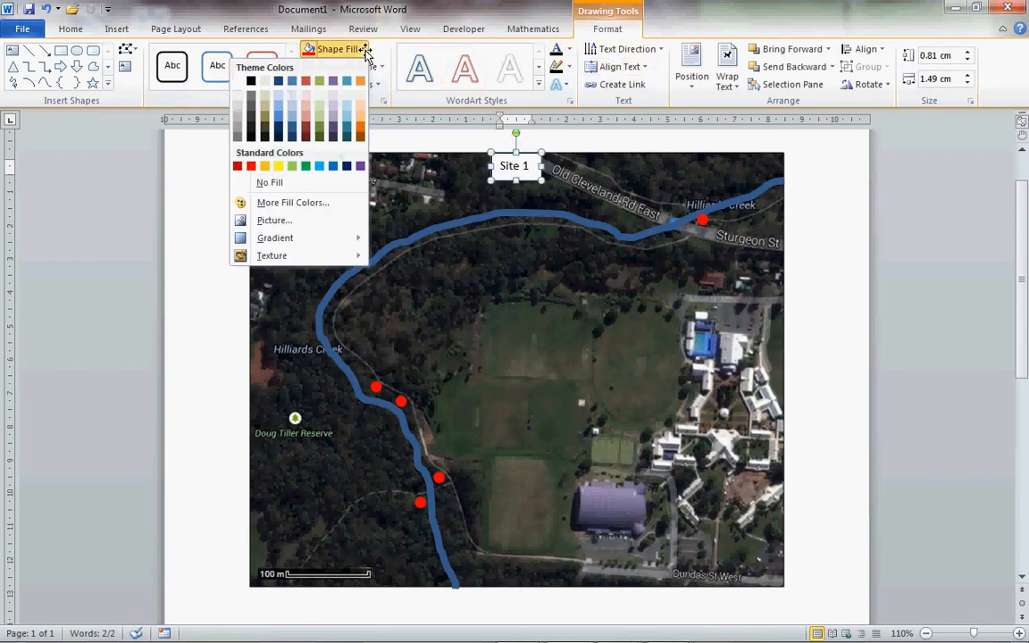
left_click(288, 184)
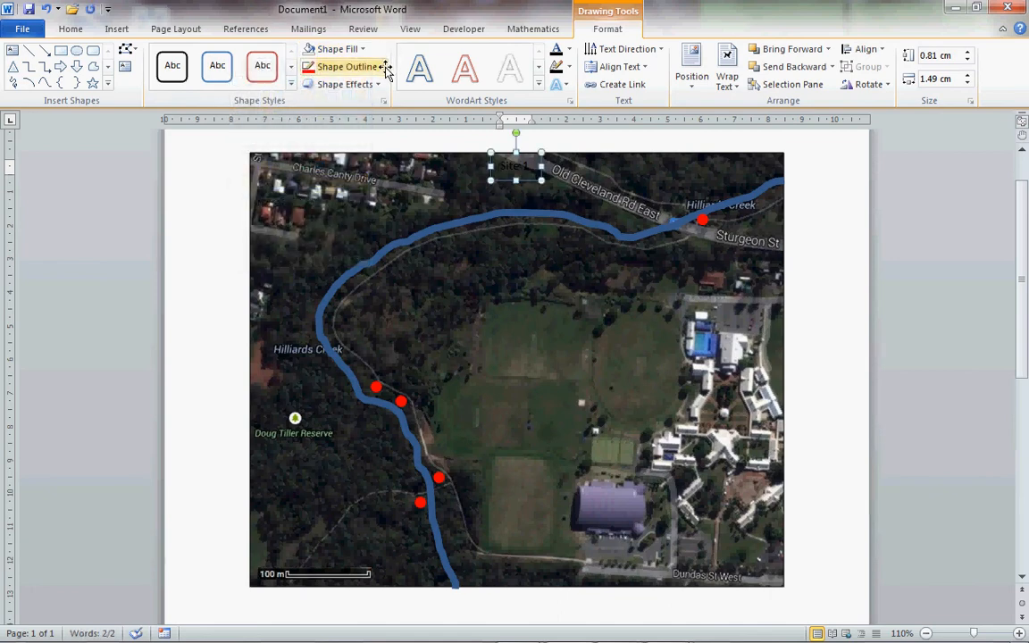
left_click(382, 67)
left_click(323, 202)
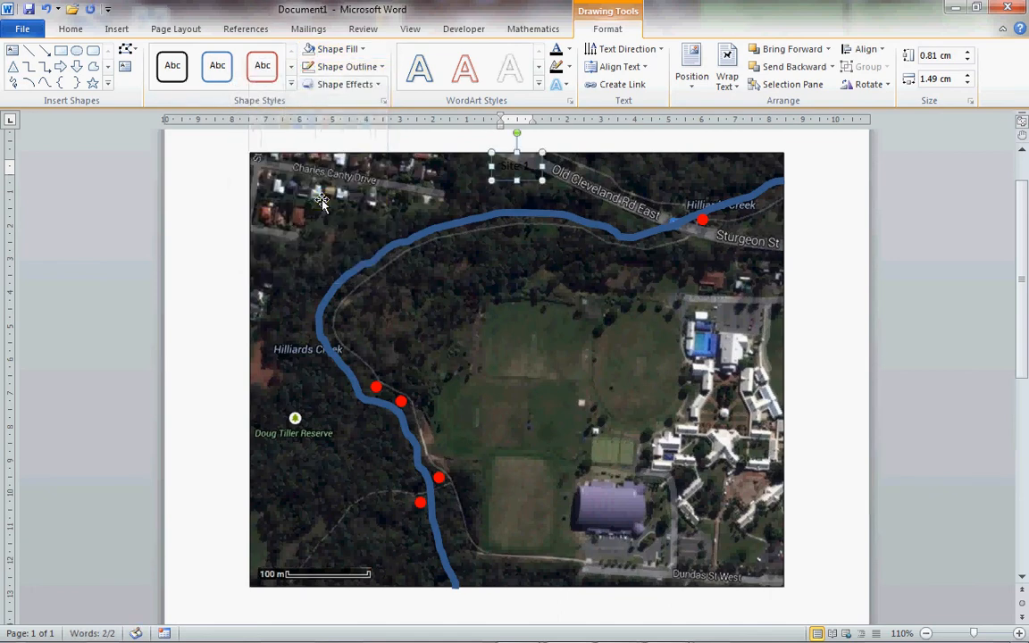
- Make the "Site 1" label text white and set its font size to 10
left_click(567, 51)
left_click(444, 103)
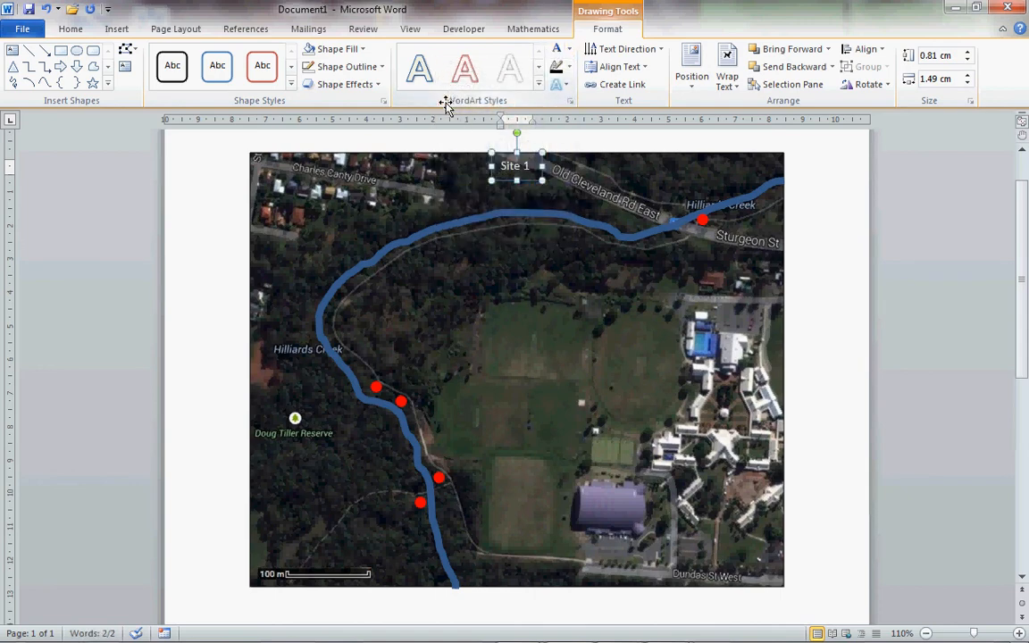
left_click(70, 29)
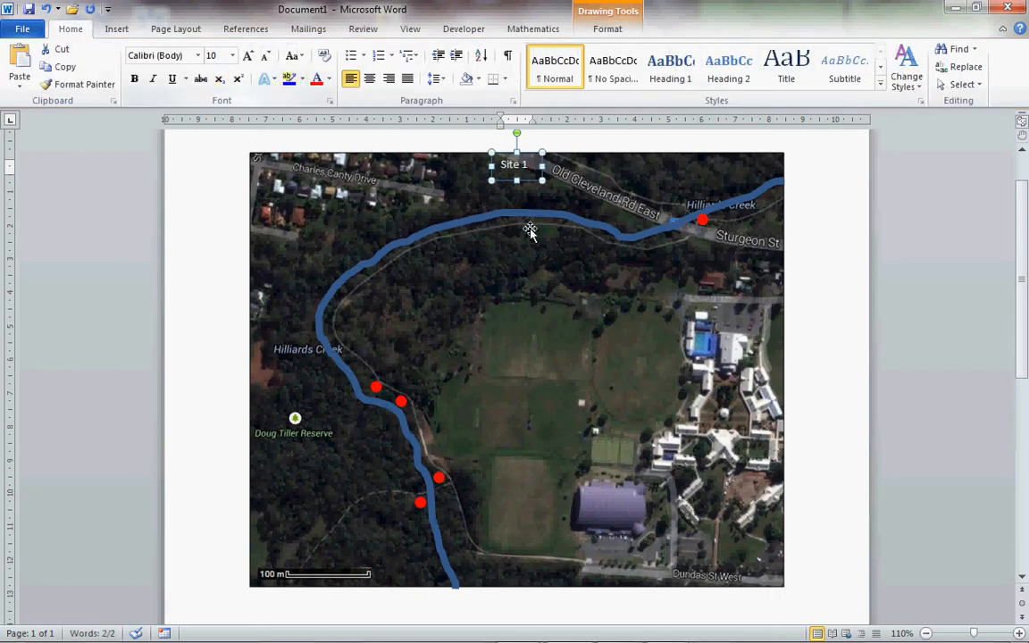
- Move the "Site 1" label just west of the southernmost red dot, level with it
left_click_drag(527, 182, 411, 523)
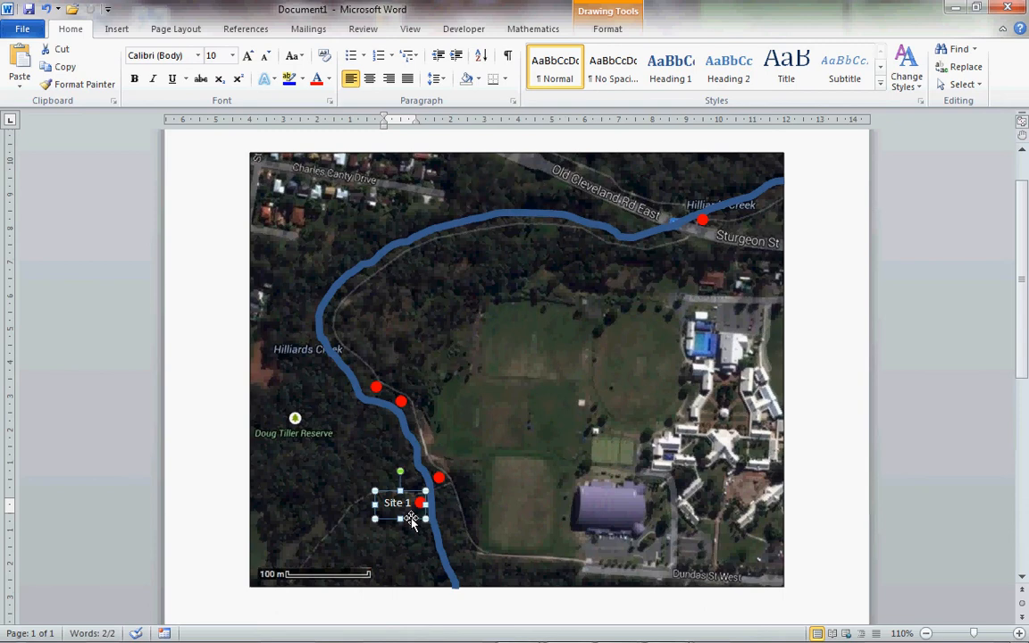
left_click(411, 519)
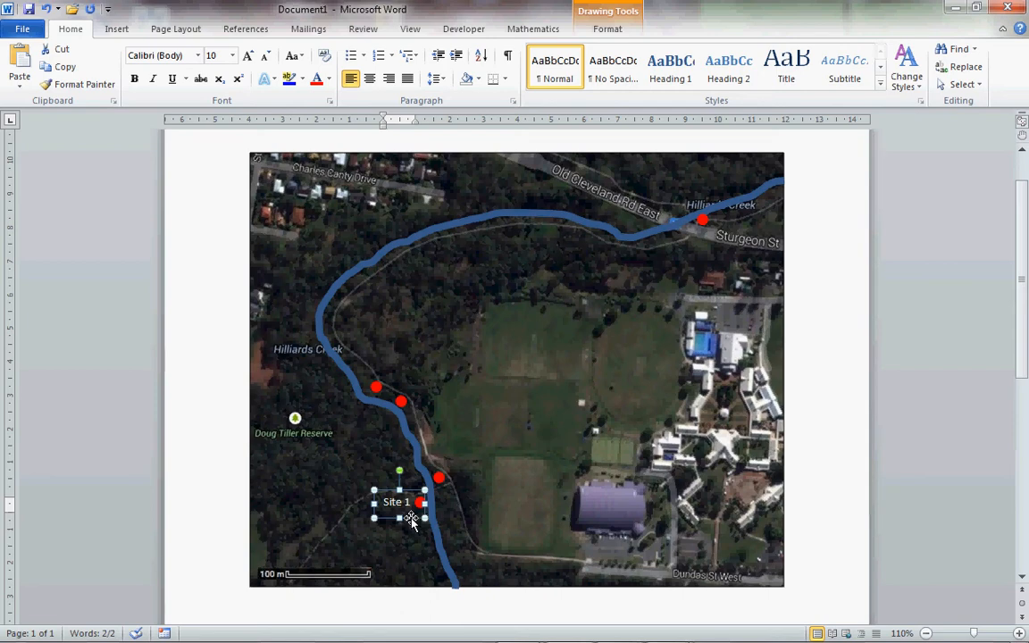
- Duplicate the "Site 1" label, place the copy east of the second-southernmost dot and change its text to "Site 2"
key("ctrl+v")
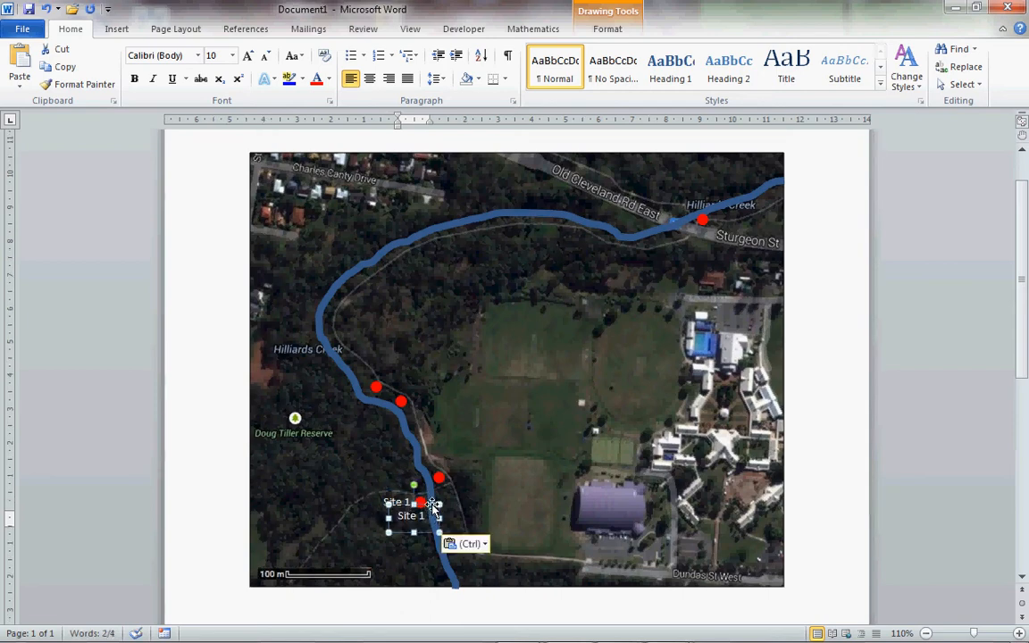
left_click_drag(432, 504, 479, 469)
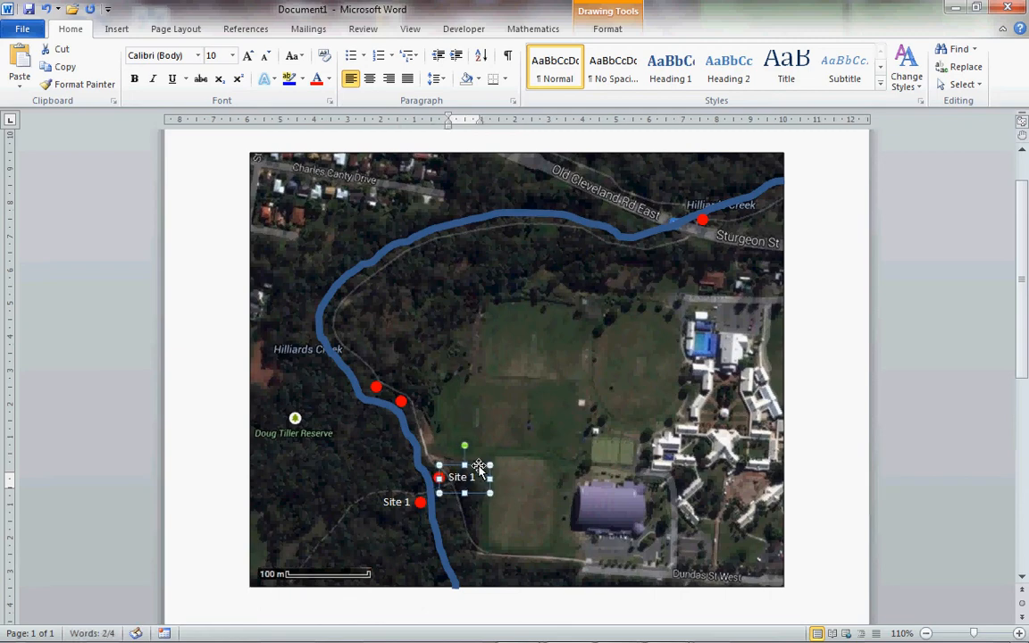
left_click(476, 479)
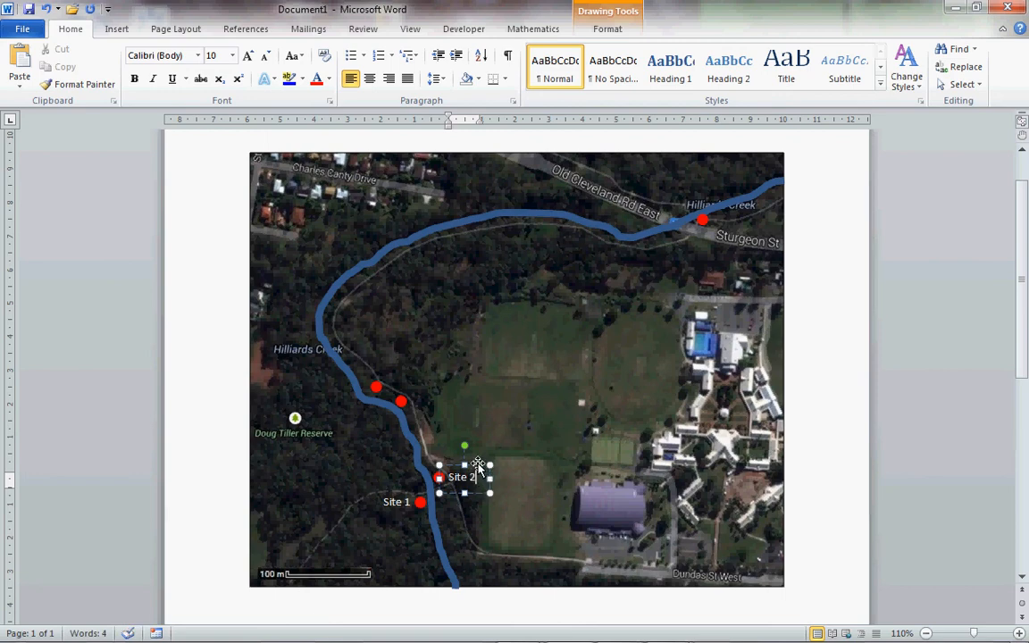
- Duplicate the "Site 2" label, place the copy beside the third dot up the creek and change its text to "Site 3"
left_click(478, 464)
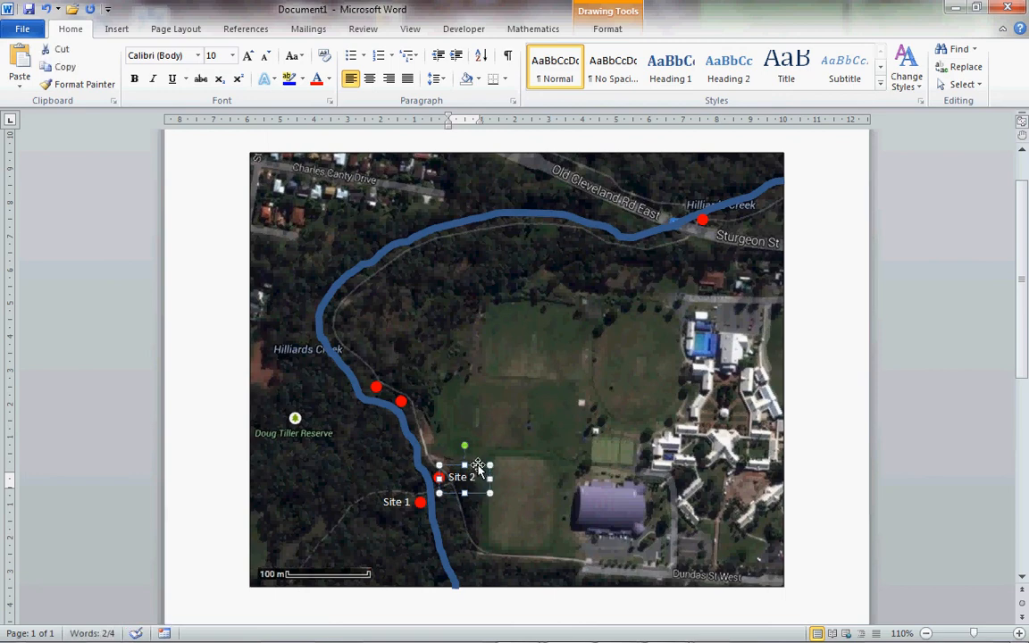
key("ctrl+c")
key("ctrl+v")
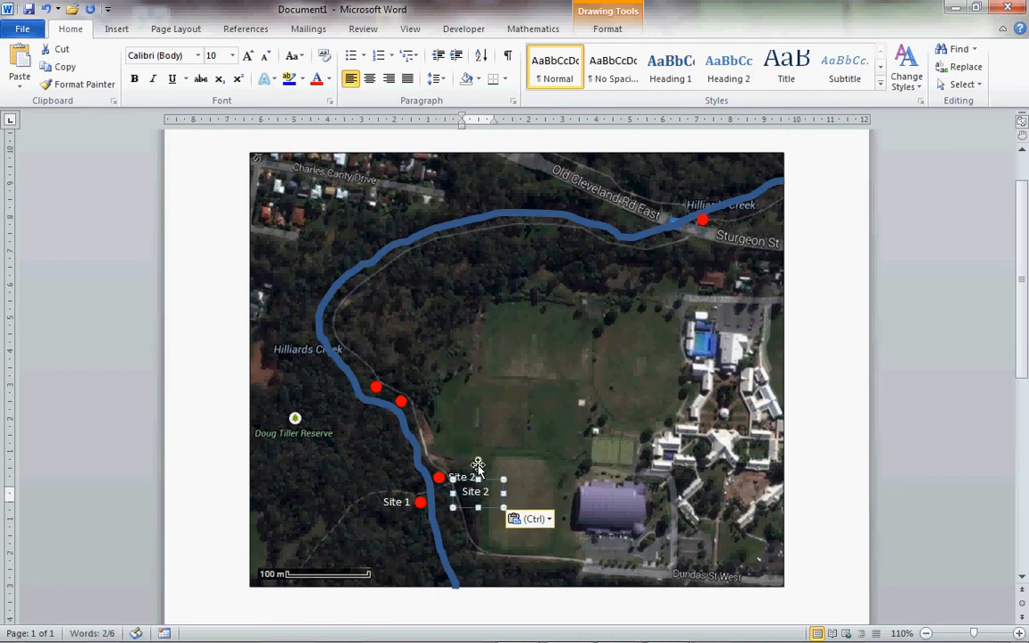
left_click_drag(489, 483, 443, 394)
left_click(442, 393)
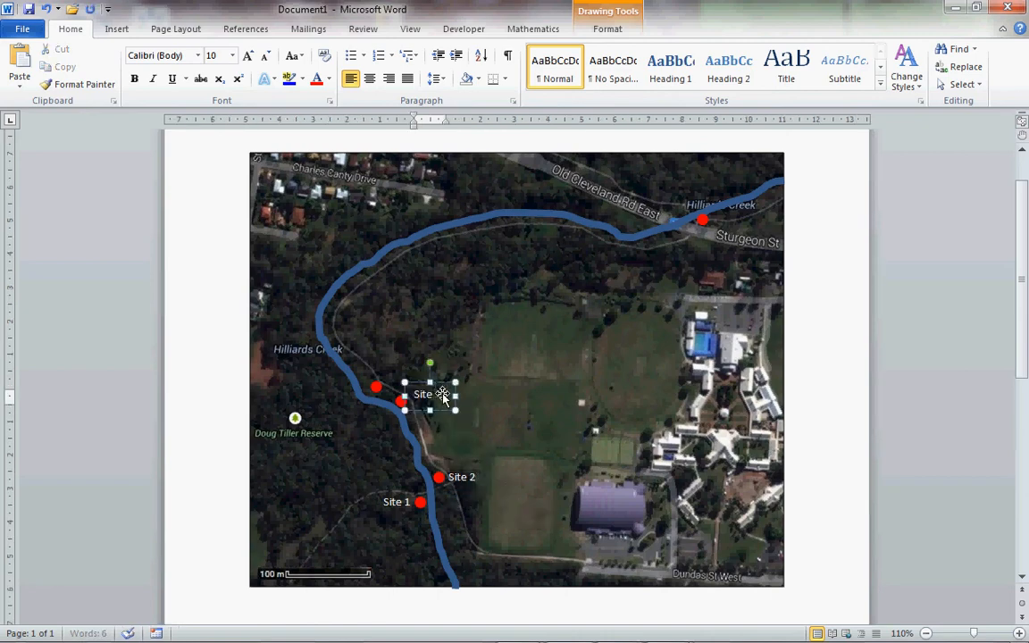
key("BackSpace")
type("3")
- Nudge the "Site 3" label slightly down and to the left so it sits level with its red dot
left_click(449, 386)
key("Down")
key("Down")
key("Down")
key("Down")
key("Down")
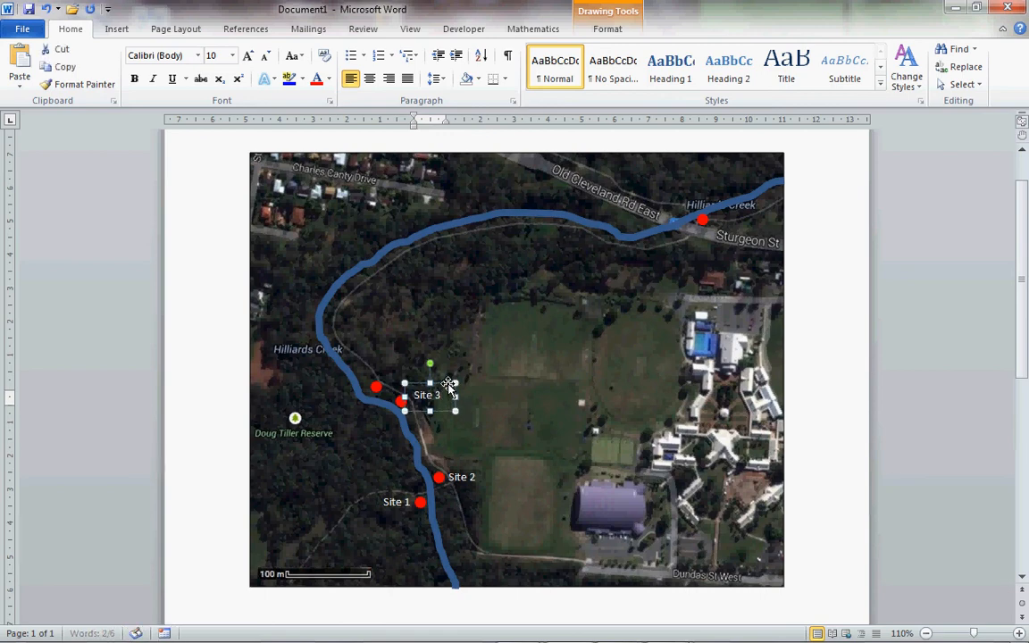
key("Down")
key("Down")
key("Left")
key("Left")
key("Left")
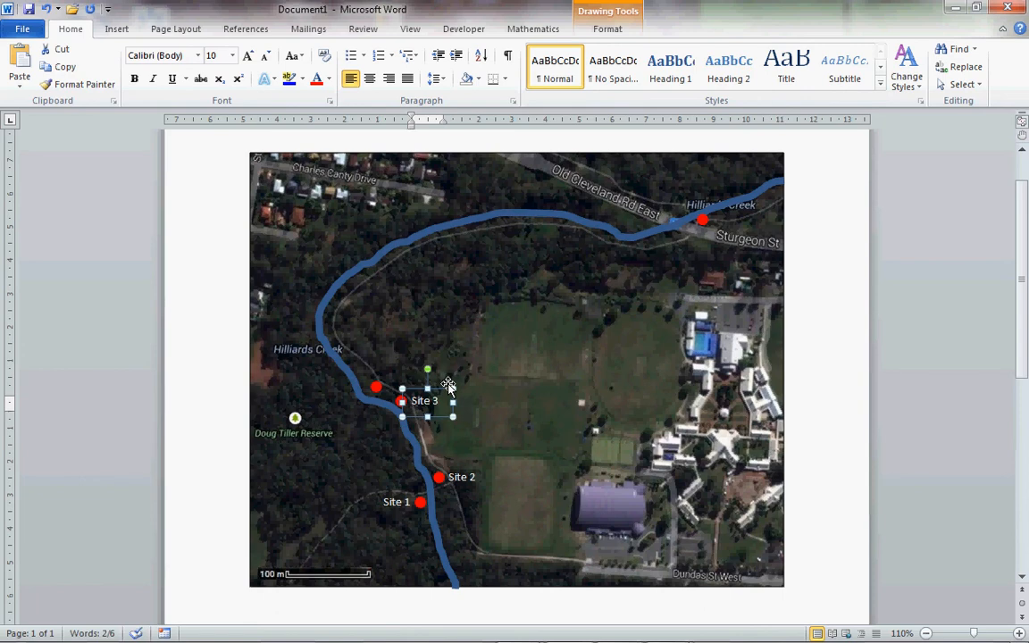
- Paste another label copy, place it beside the fourth dot, northwest of "Site 3", and change its text to "Site 4"
key("ctrl+v")
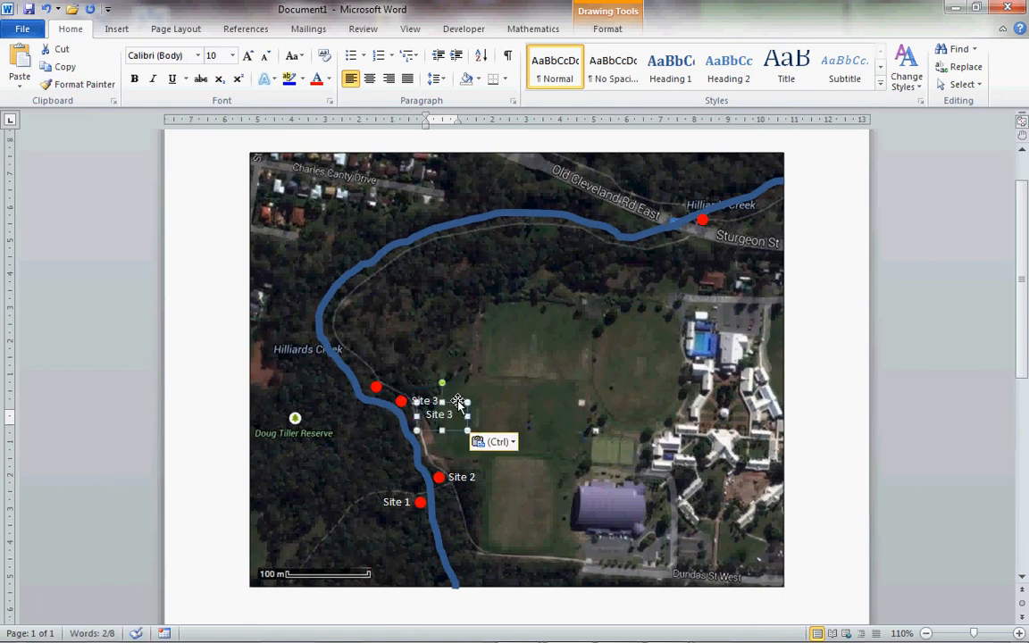
left_click_drag(456, 402, 423, 386)
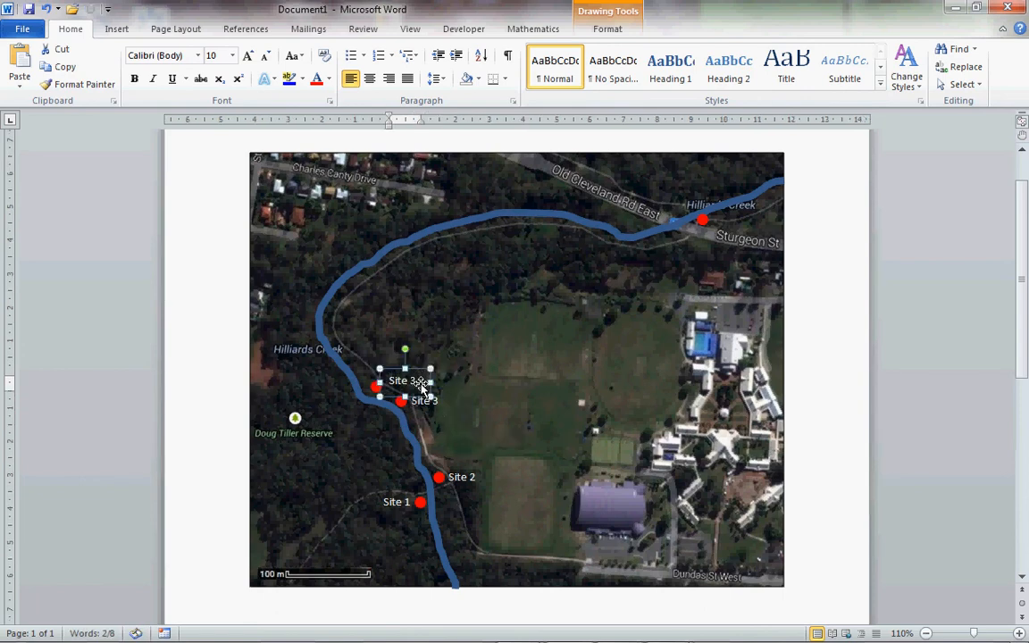
left_click(423, 386)
key("BackSpace")
type("4")
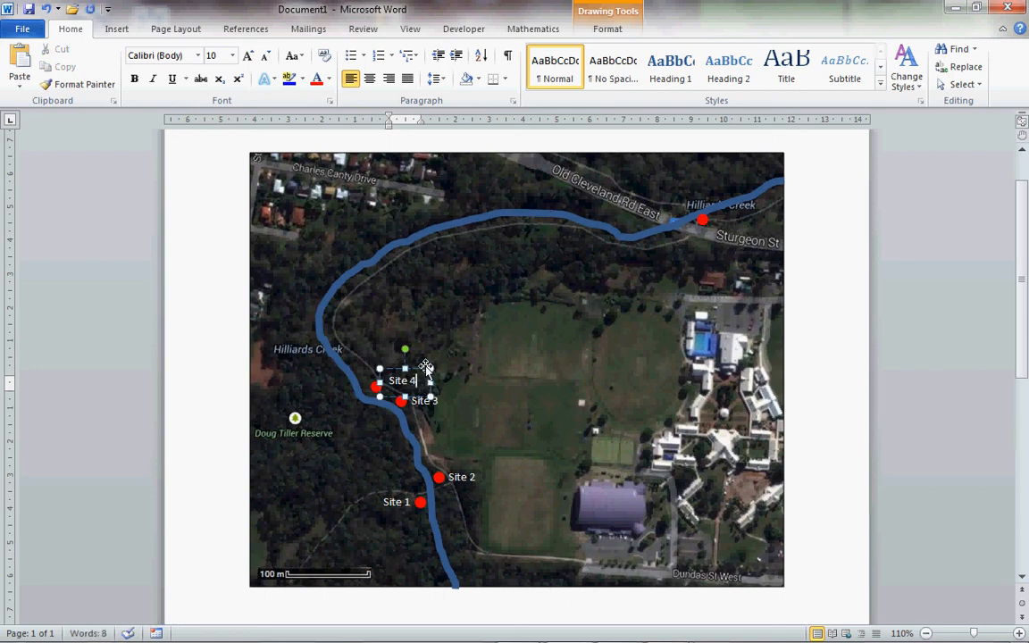
- Nudge the "Site 4" label slightly down and to the left to line it up closely with its dot
left_click(422, 369)
key("ctrl+Down")
key("ctrl+Down")
key("ctrl+Down")
key("ctrl+Down")
key("ctrl+Left")
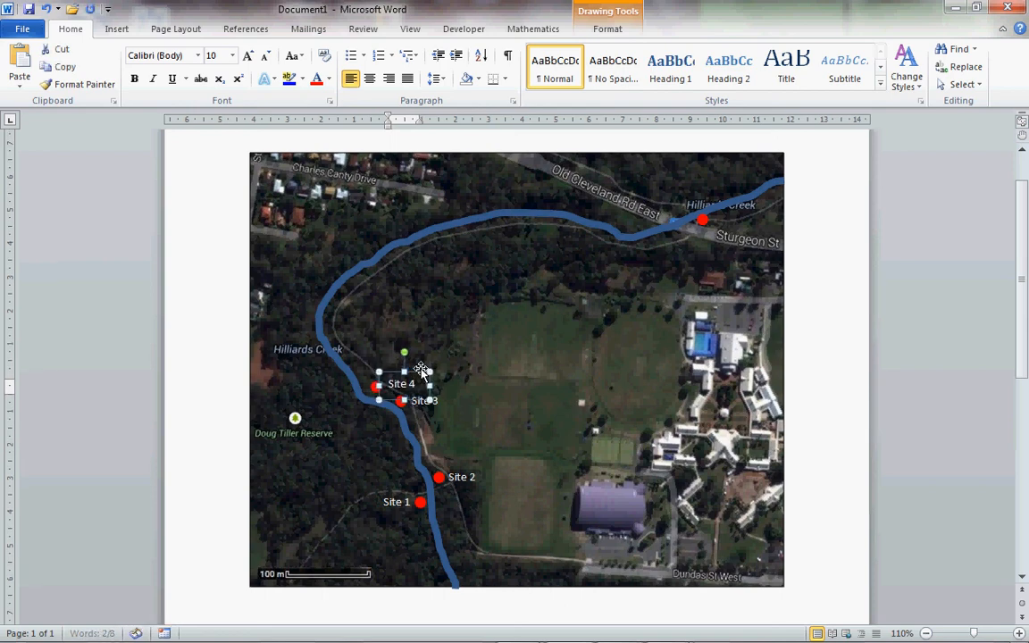
key("ctrl+Left")
key("ctrl+Left")
key("ctrl+Left")
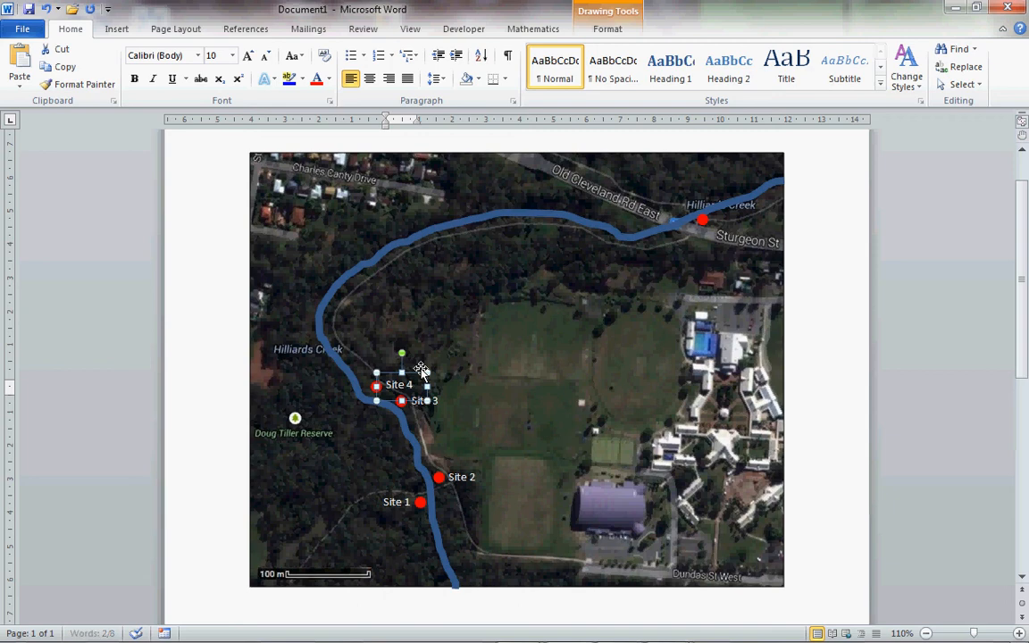
- Paste another label copy as "Site 5" beside the dot near the Sturgeon St crossing, and nudge it level with the dot
key("ctrl+v")
mouse_move(428, 385)
left_mouse_down()
mouse_move(740, 202)
mouse_move(743, 211)
left_mouse_up()
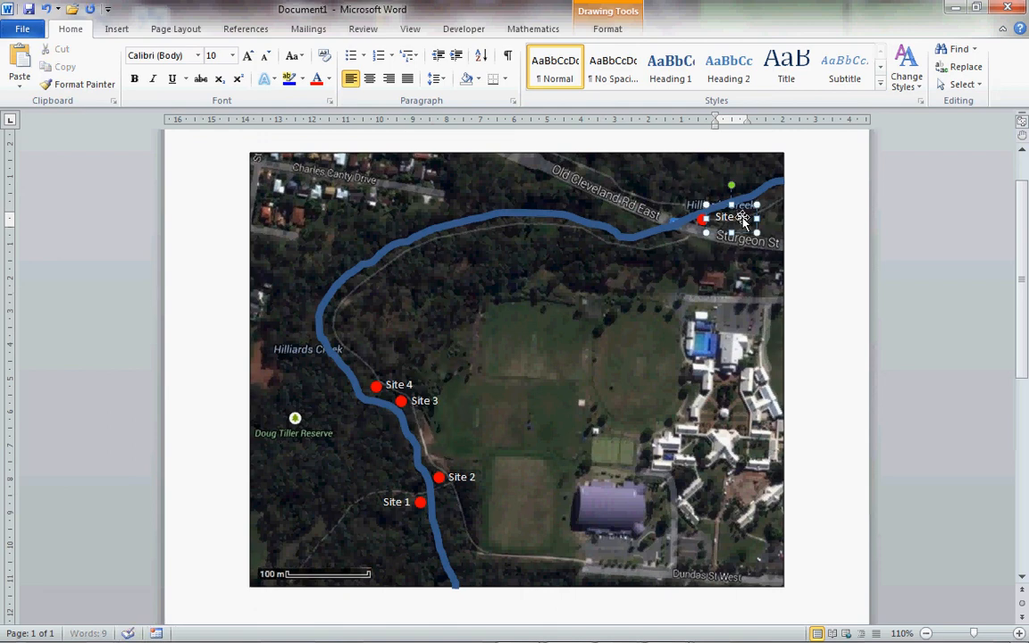
left_click(745, 205)
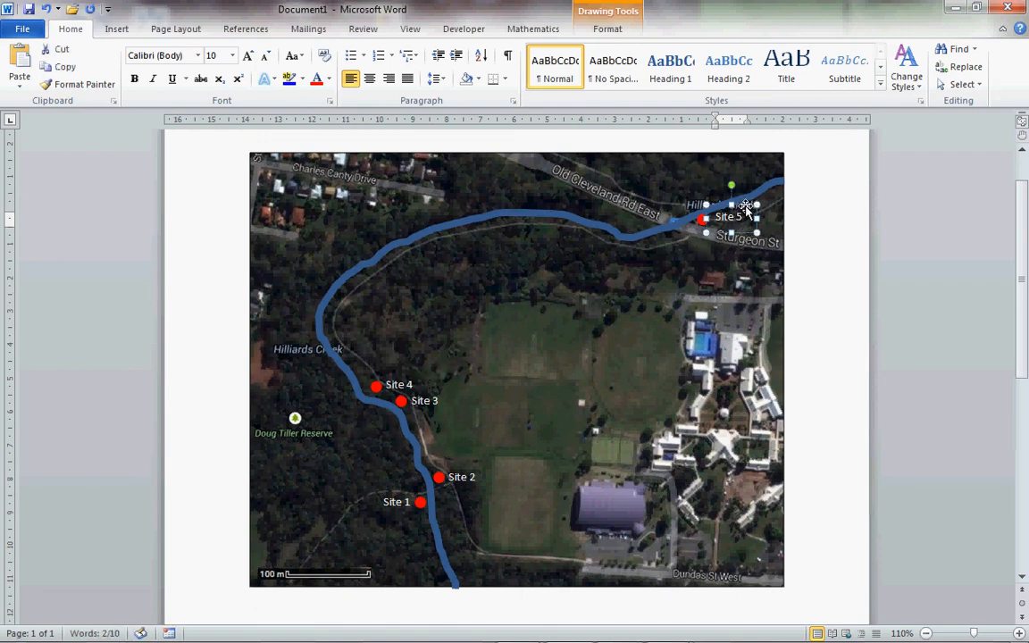
key("ctrl+Down")
key("ctrl+Down")
key("ctrl+Down")
key("ctrl+Down")
key("ctrl+Left")
key("ctrl+Left")
key("ctrl+Left")
key("ctrl+Left")
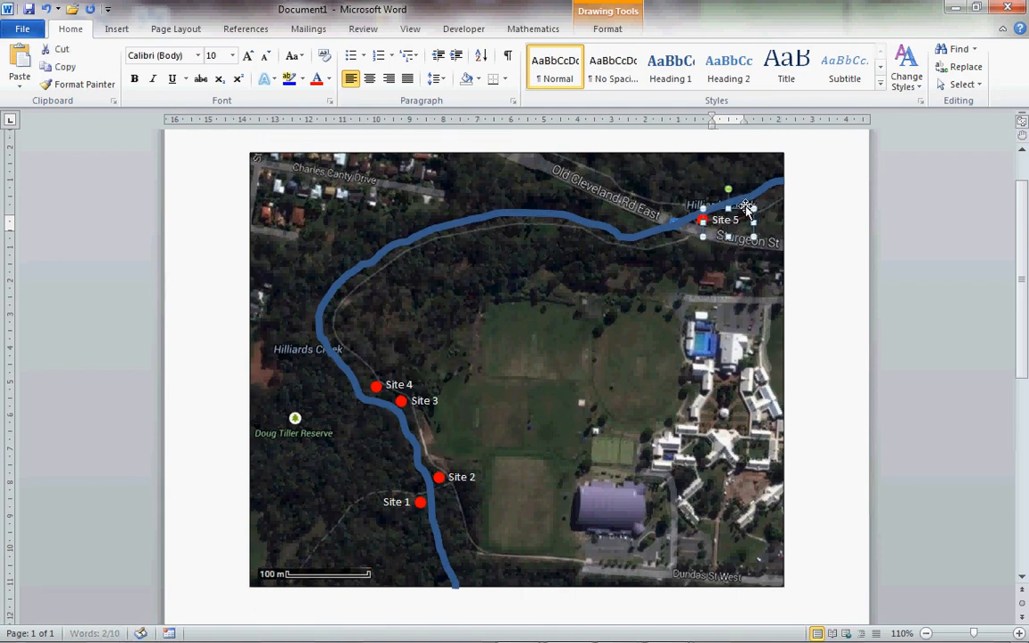
left_click(820, 232)
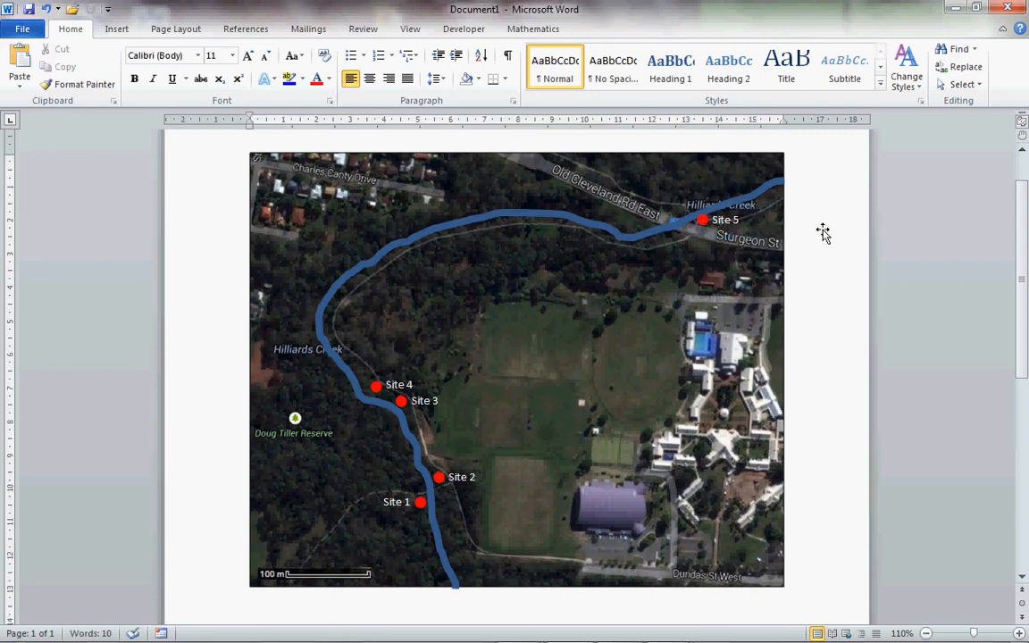